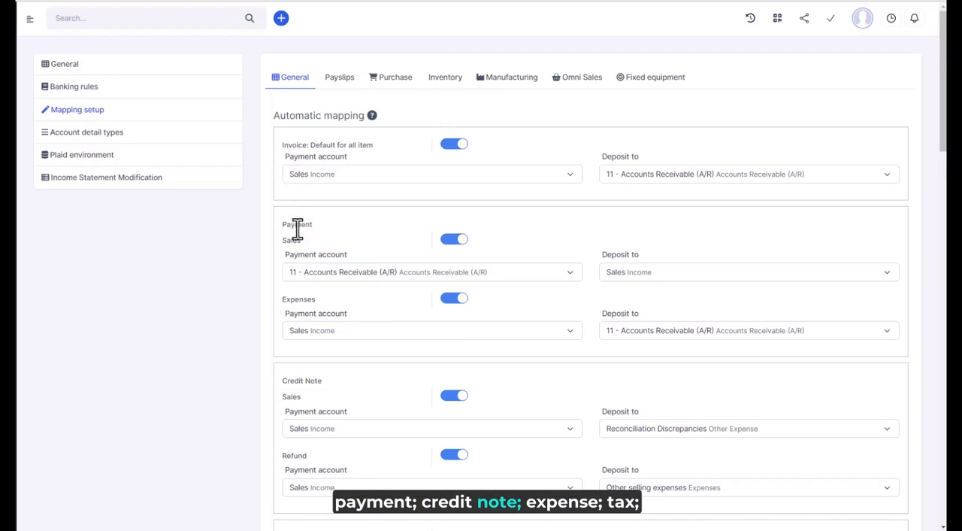
- Review the automatic mapping settings for General, Payslips, Purchase, Inventory, Manufacturing, Omni Sales and Fixed equipment
{"action": "scroll", "coordinate": [311, 394], "scroll_direction": "down", "scroll_amount": 5}
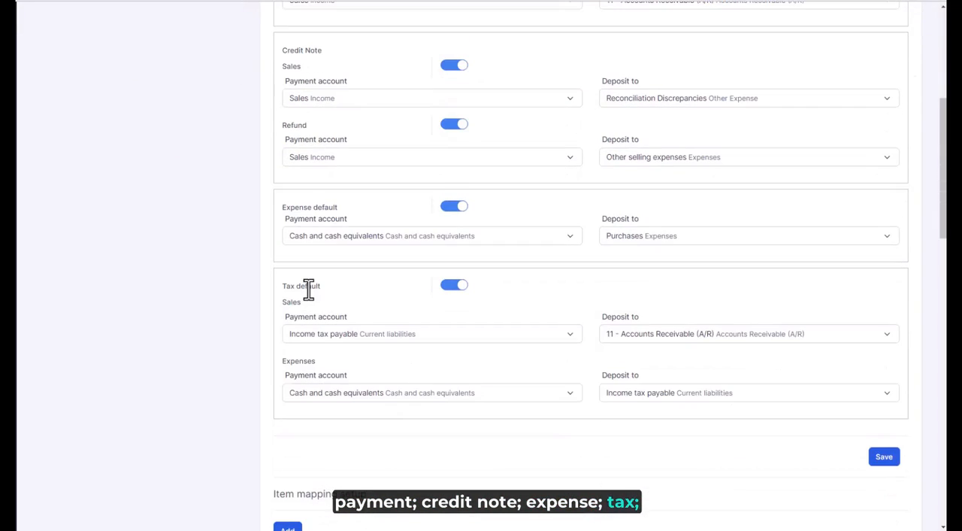
{"action": "left_click", "coordinate": [342, 79]}
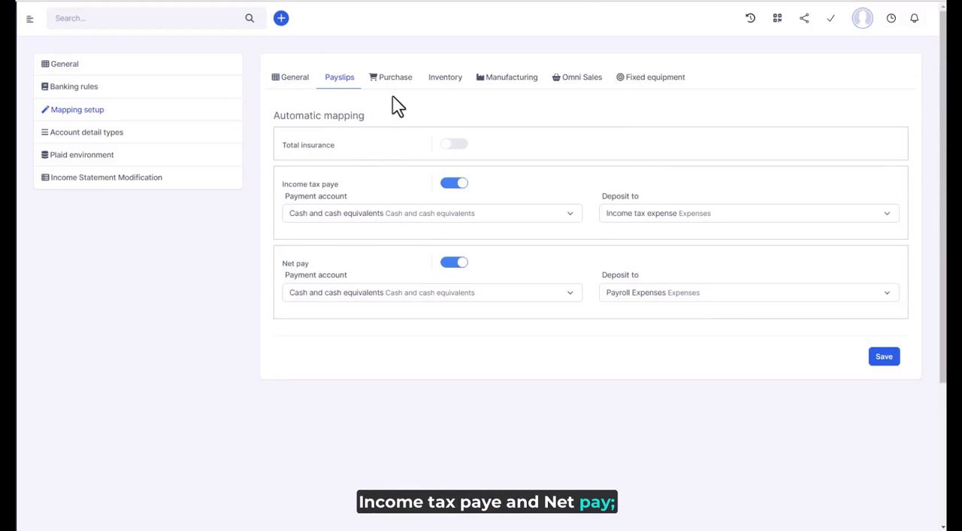
{"action": "left_click", "coordinate": [396, 77]}
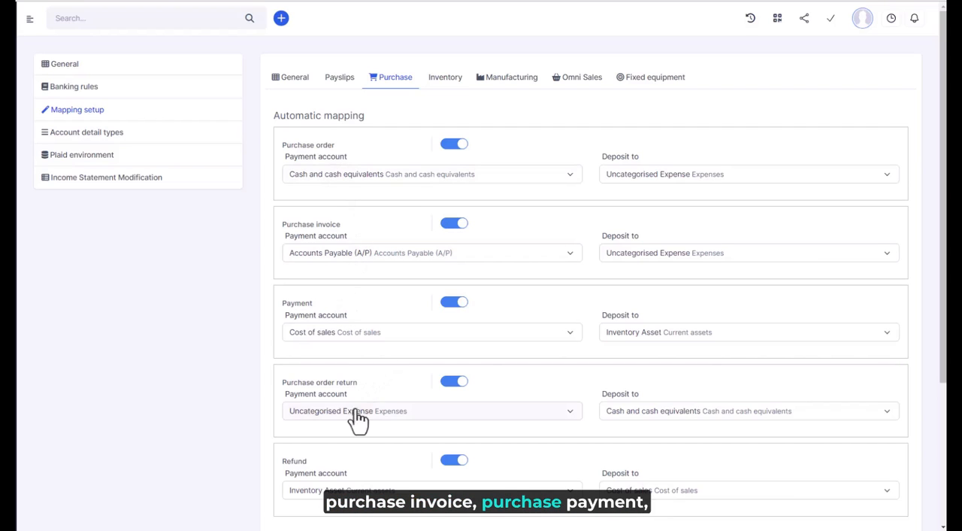
{"action": "left_click", "coordinate": [438, 80]}
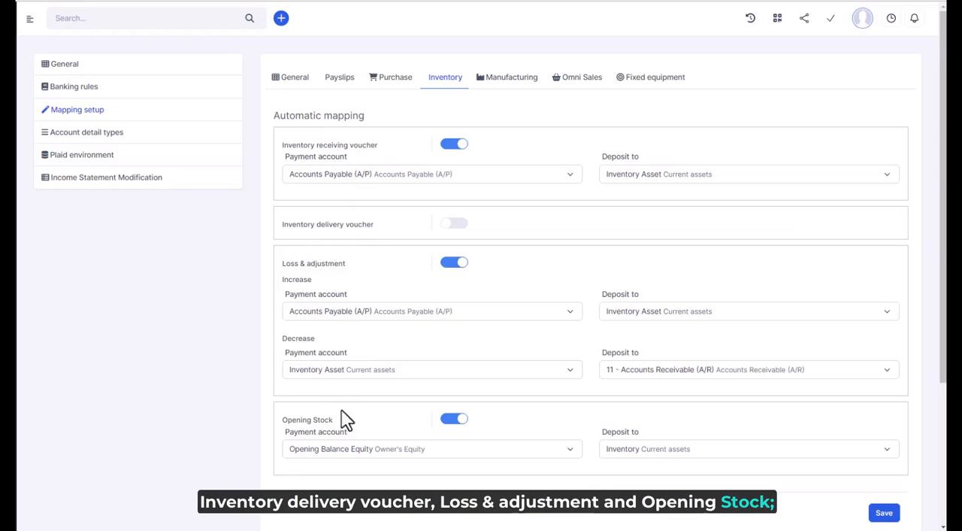
{"action": "left_click", "coordinate": [517, 86]}
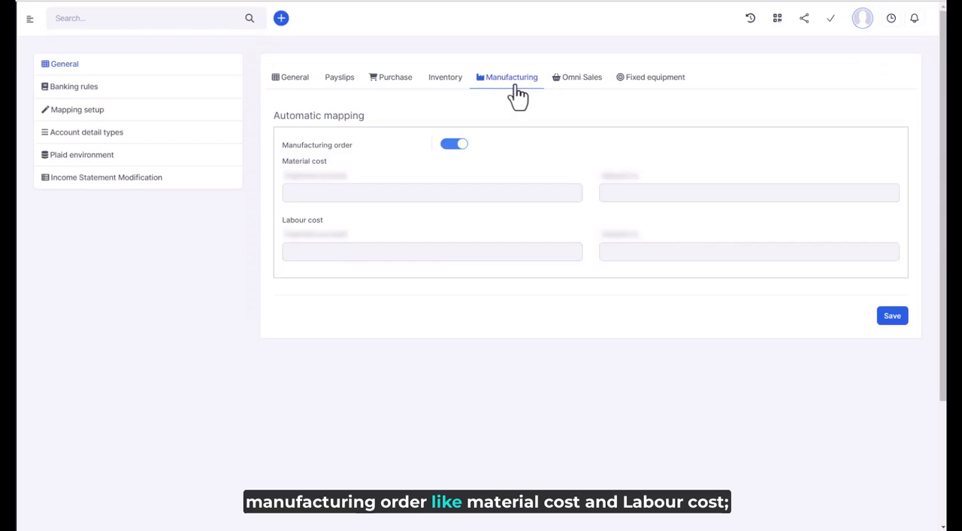
{"action": "left_click", "coordinate": [594, 80]}
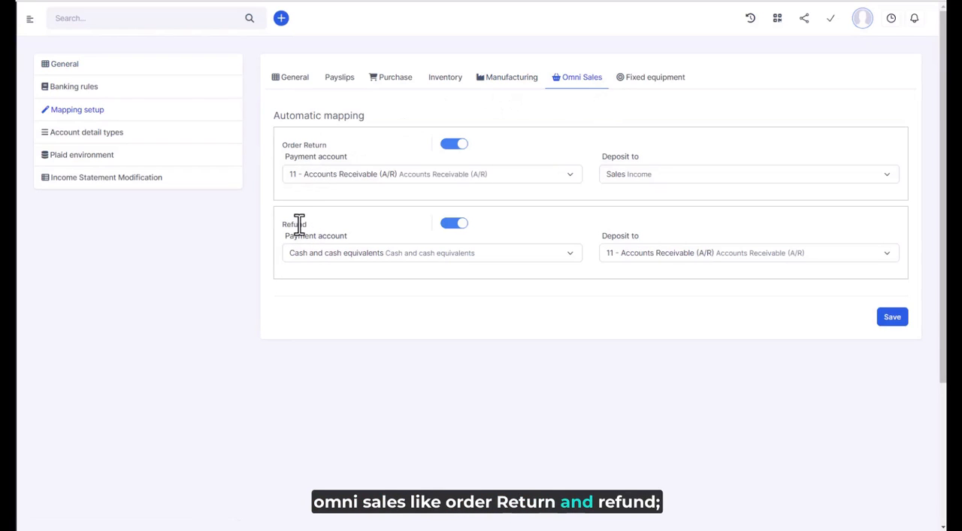
{"action": "left_click", "coordinate": [641, 80]}
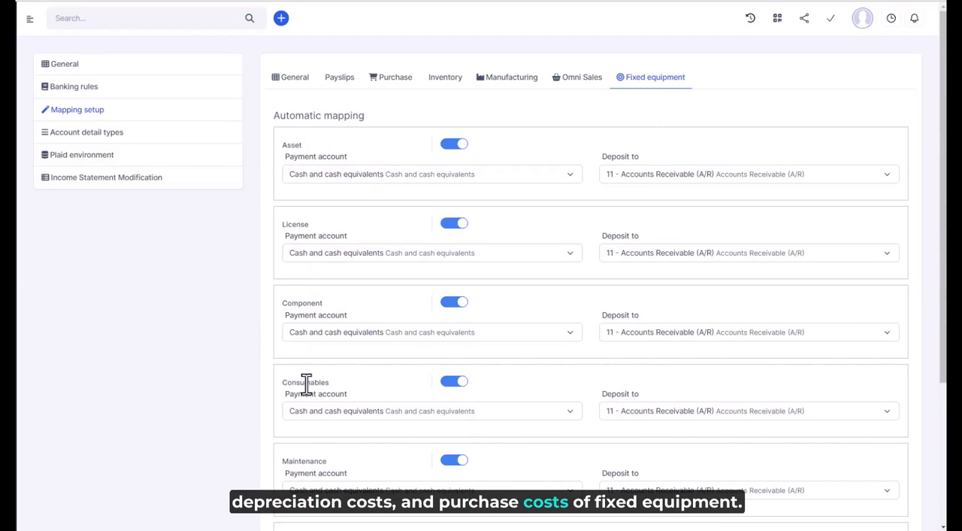
{"action": "scroll", "coordinate": [320, 466], "scroll_direction": "down", "scroll_amount": 3}
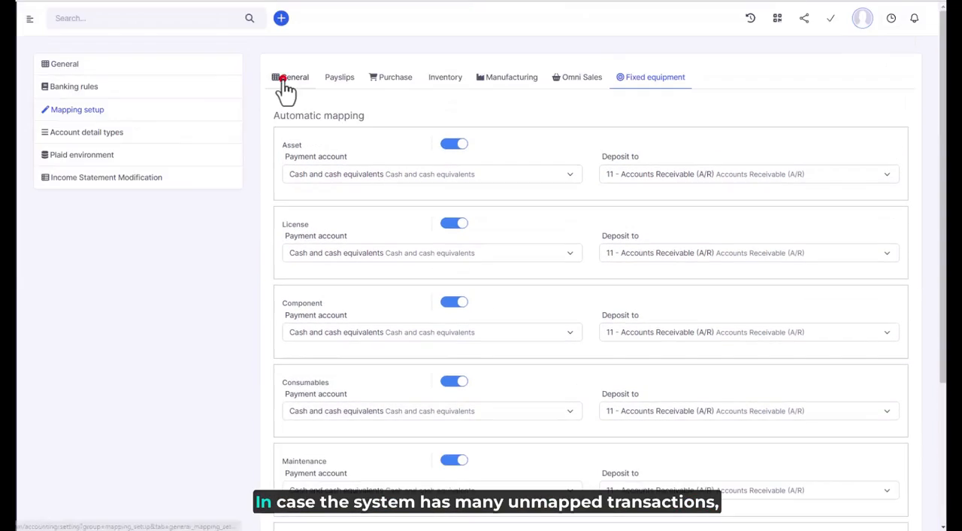
- Return to the General mapping settings and make sure automatic mapping is enabled for "Invoice: Default for all item"
{"action": "left_click", "coordinate": [286, 82]}
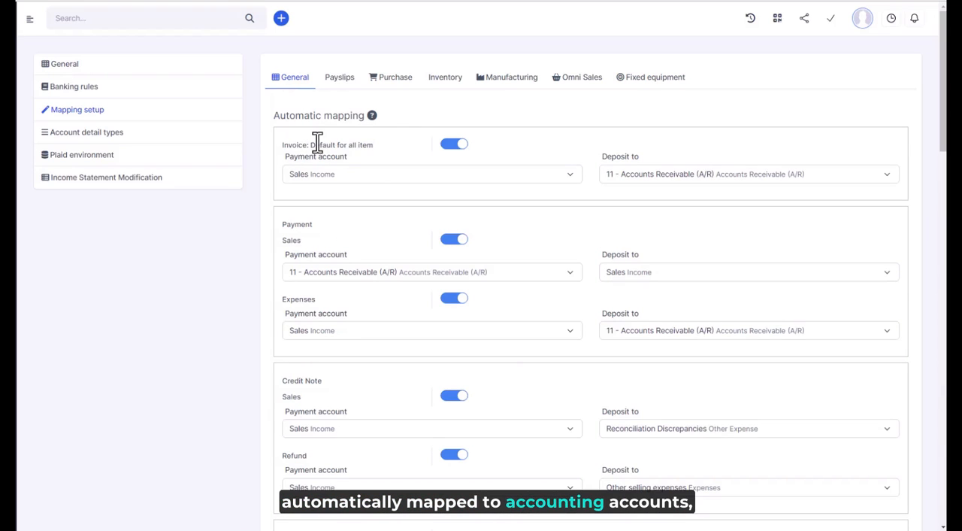
{"action": "left_click", "coordinate": [455, 146]}
{"action": "left_click", "coordinate": [460, 149]}
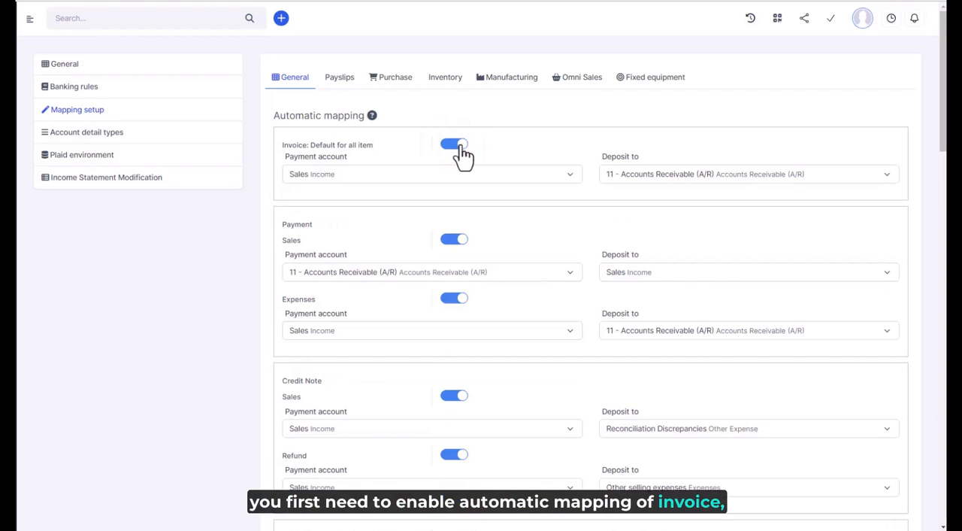
- Examine the accounts available for Payment account and Deposit to in the default invoice mapping
{"action": "left_click", "coordinate": [404, 173]}
{"action": "scroll", "coordinate": [393, 323], "scroll_direction": "down", "scroll_amount": 5}
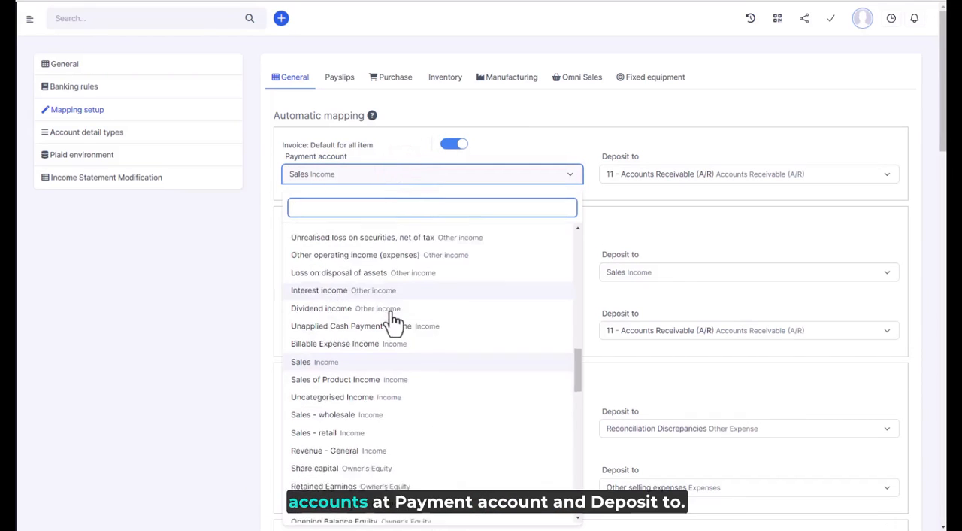
{"action": "scroll", "coordinate": [393, 327], "scroll_direction": "up", "scroll_amount": 1}
{"action": "scroll", "coordinate": [394, 328], "scroll_direction": "up", "scroll_amount": 5}
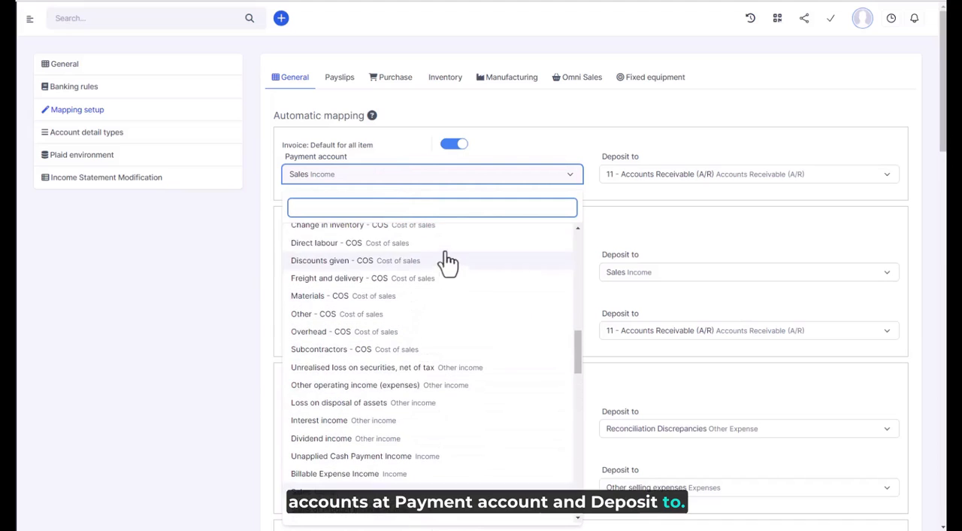
{"action": "left_click", "coordinate": [650, 181]}
{"action": "scroll", "coordinate": [659, 370], "scroll_direction": "up", "scroll_amount": 10}
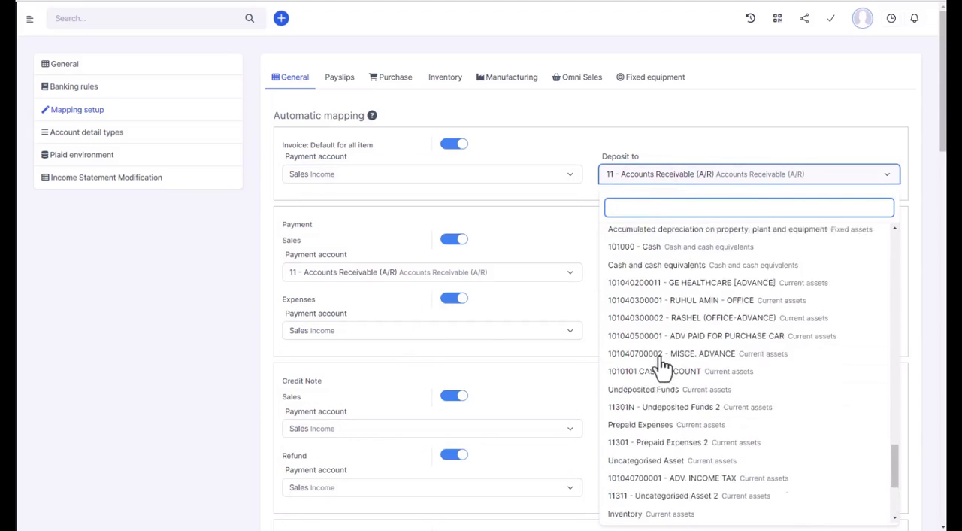
{"action": "left_click", "coordinate": [584, 199]}
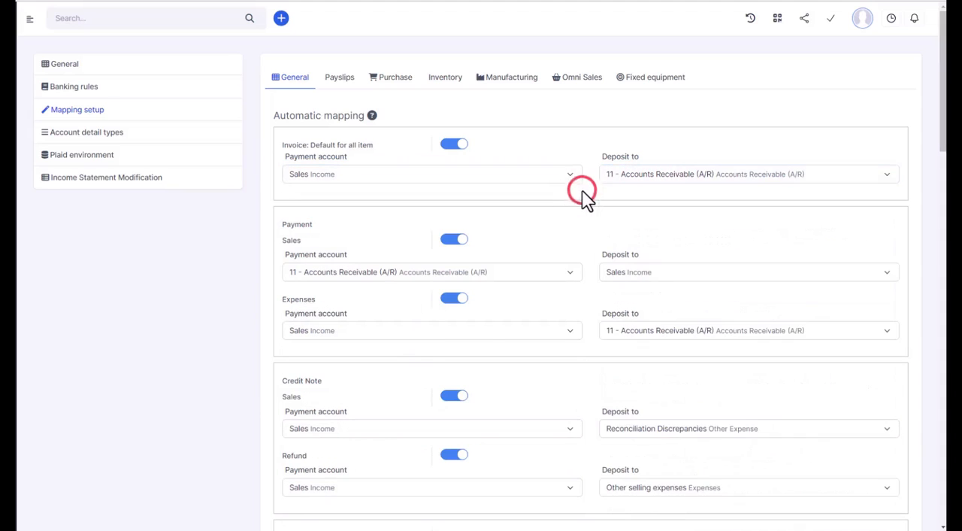
- Save the General automatic mapping settings
{"action": "scroll", "coordinate": [872, 320], "scroll_direction": "down", "scroll_amount": 3}
{"action": "scroll", "coordinate": [863, 325], "scroll_direction": "down", "scroll_amount": 4}
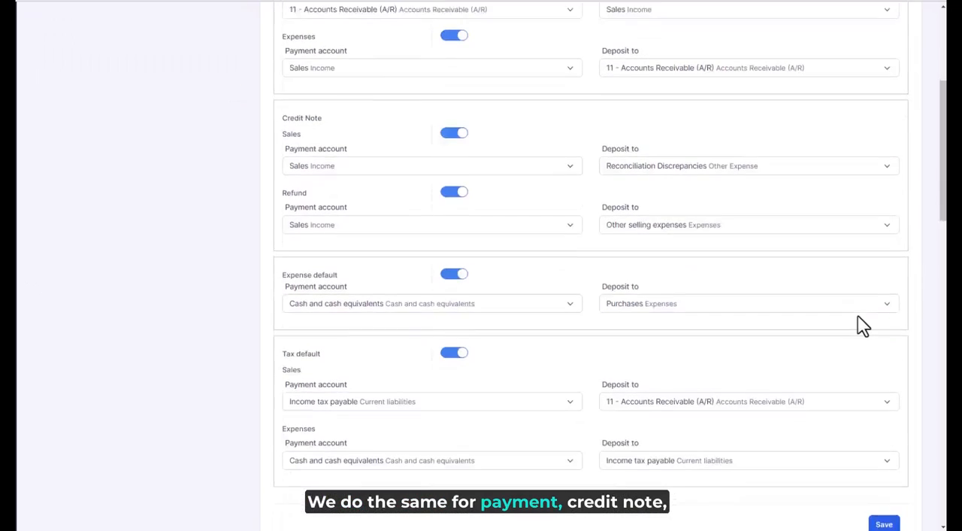
{"action": "left_click", "coordinate": [892, 351]}
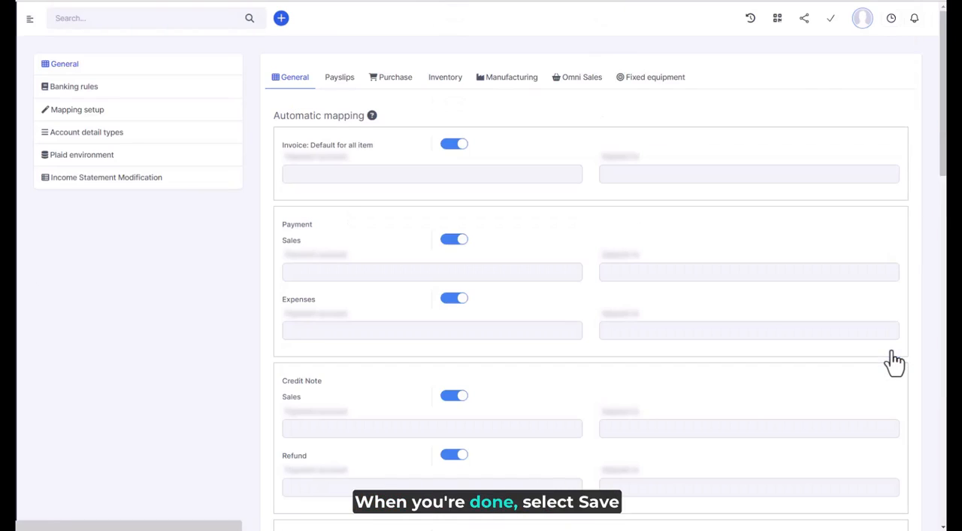
- Start a new item mapping and choose Synology HD6500 as its item
{"action": "scroll", "coordinate": [533, 279], "scroll_direction": "down", "scroll_amount": 2}
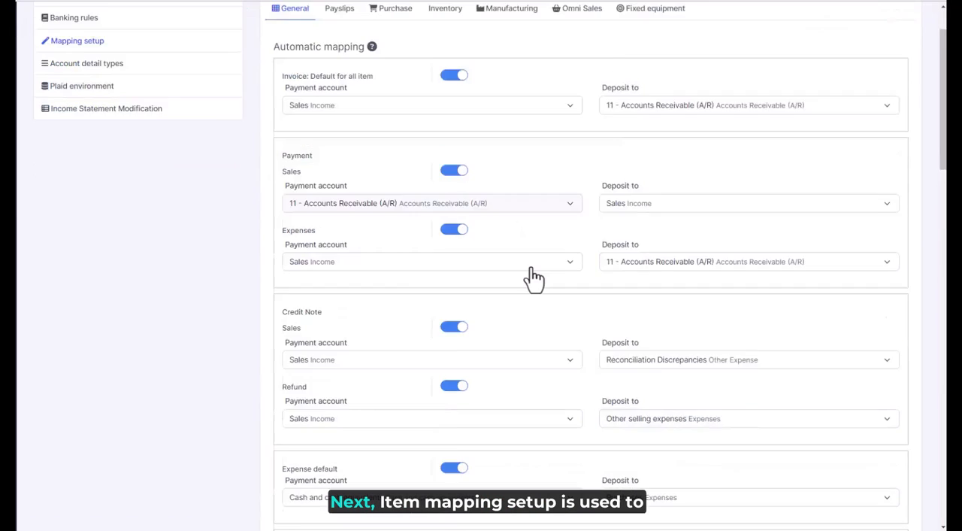
{"action": "scroll", "coordinate": [533, 277], "scroll_direction": "down", "scroll_amount": 5}
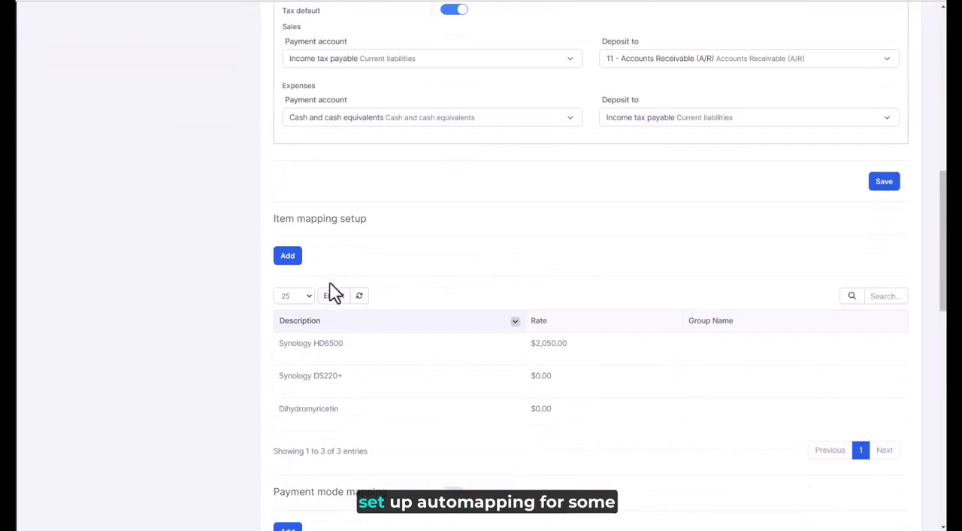
{"action": "left_click", "coordinate": [289, 260]}
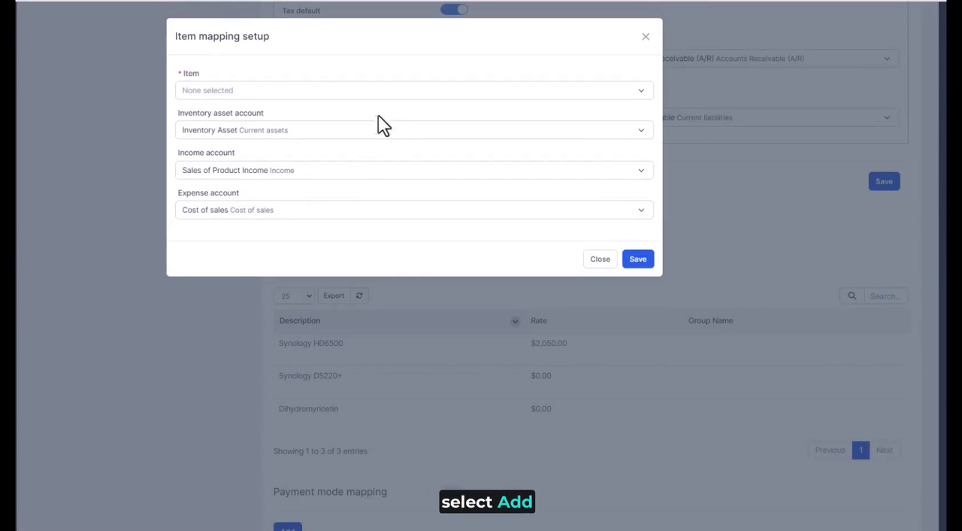
{"action": "left_click", "coordinate": [281, 88]}
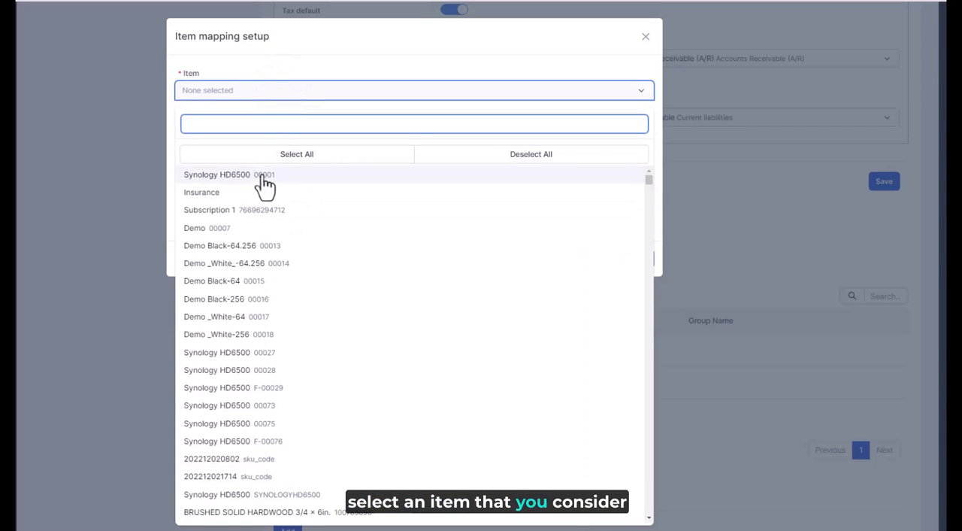
{"action": "left_click", "coordinate": [266, 173]}
{"action": "left_click", "coordinate": [305, 65]}
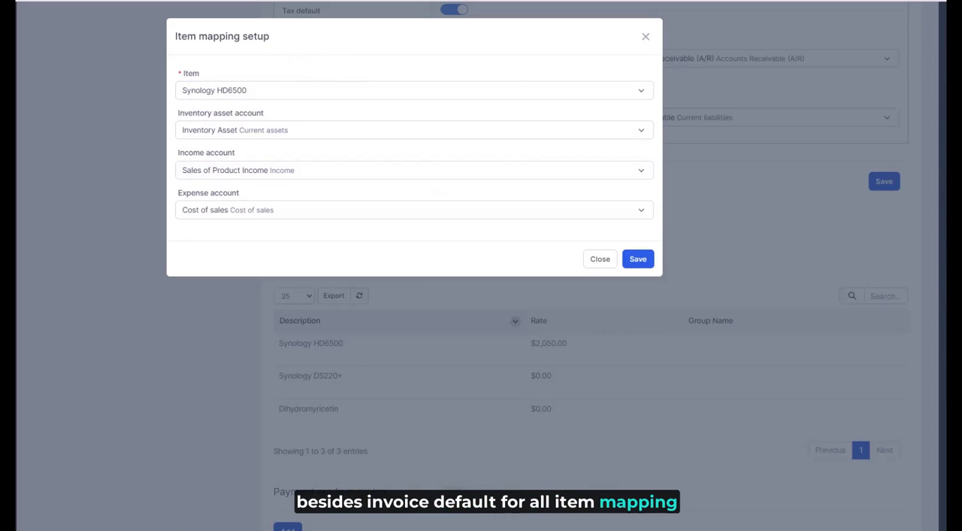
- Check the income account options for the item mapping and close it without saving
{"action": "left_click", "coordinate": [227, 177]}
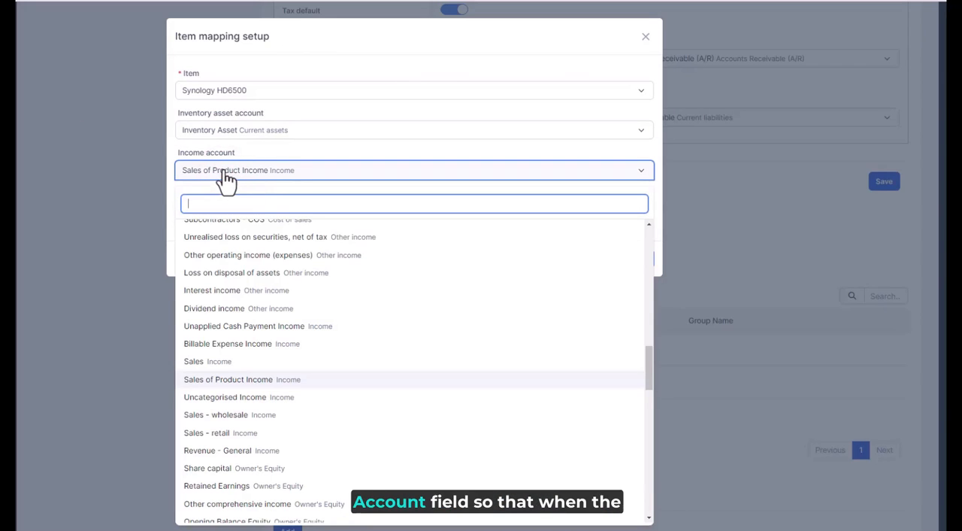
{"action": "left_click", "coordinate": [226, 178]}
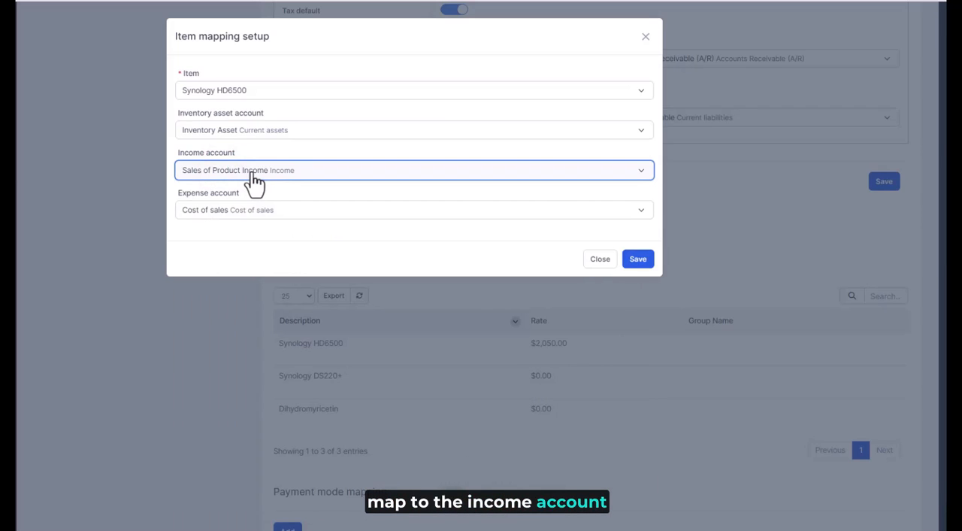
{"action": "left_click", "coordinate": [591, 260]}
- Enable payment mode mapping in the General mapping setup
{"action": "scroll", "coordinate": [373, 328], "scroll_direction": "down", "scroll_amount": 2}
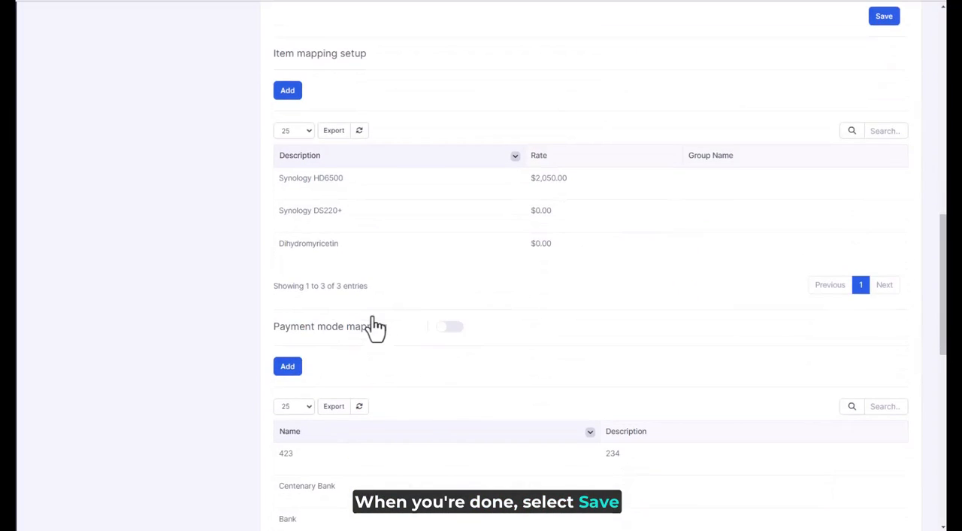
{"action": "scroll", "coordinate": [385, 307], "scroll_direction": "down", "scroll_amount": 2}
{"action": "scroll", "coordinate": [450, 191], "scroll_direction": "up", "scroll_amount": 2}
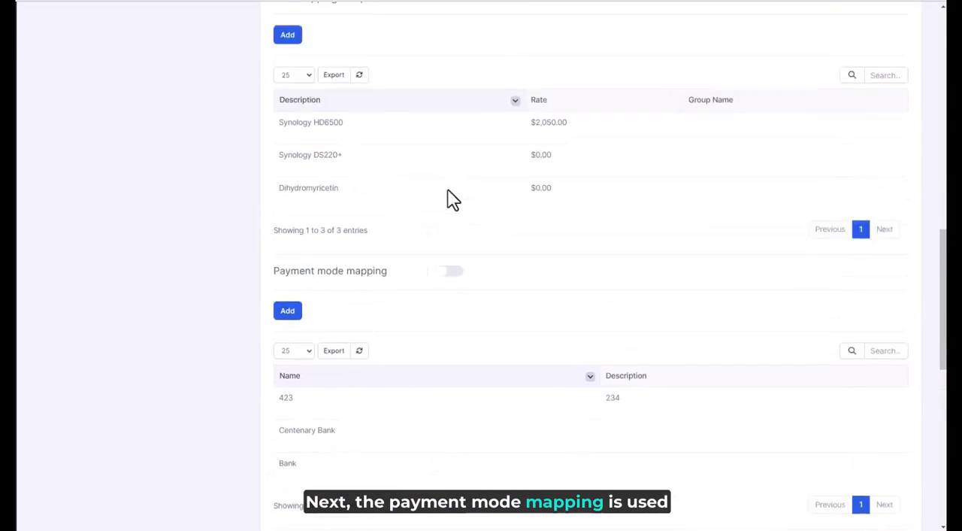
{"action": "scroll", "coordinate": [449, 199], "scroll_direction": "up", "scroll_amount": 1}
{"action": "scroll", "coordinate": [448, 200], "scroll_direction": "down", "scroll_amount": 2}
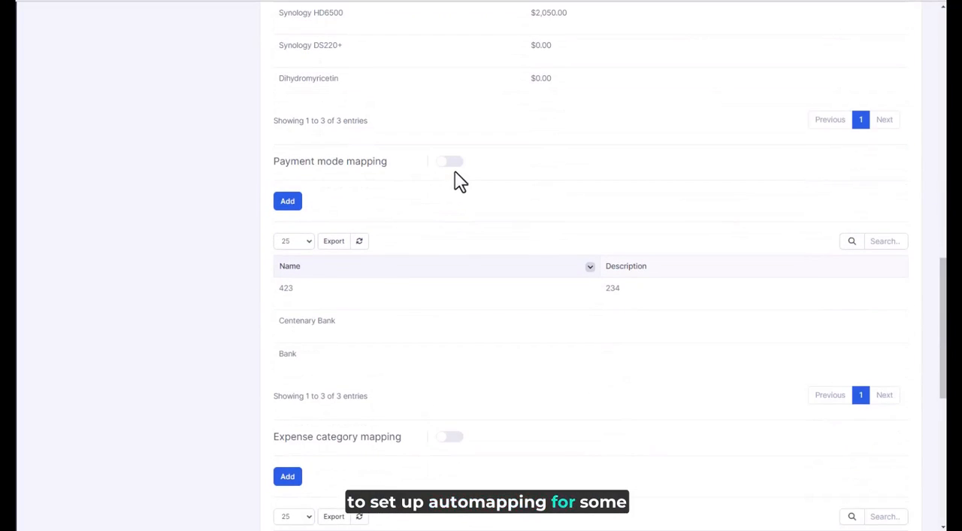
{"action": "left_click", "coordinate": [455, 168]}
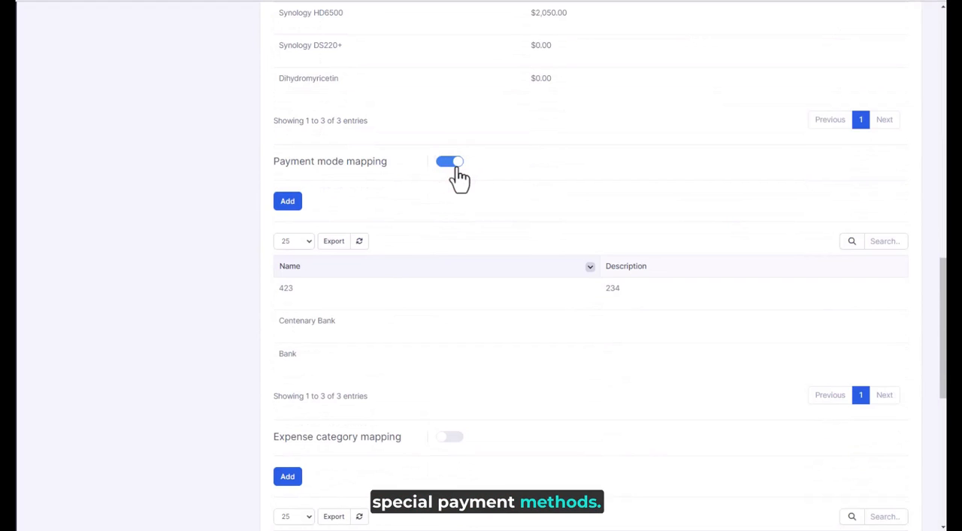
- Start a new payment mode mapping and choose Cash as its payment mode
{"action": "left_click", "coordinate": [290, 203]}
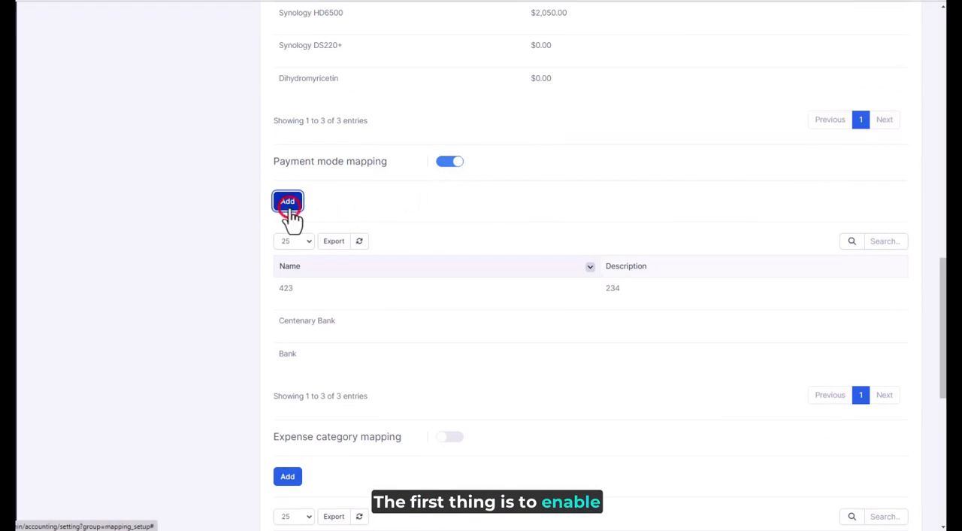
{"action": "left_click", "coordinate": [305, 94]}
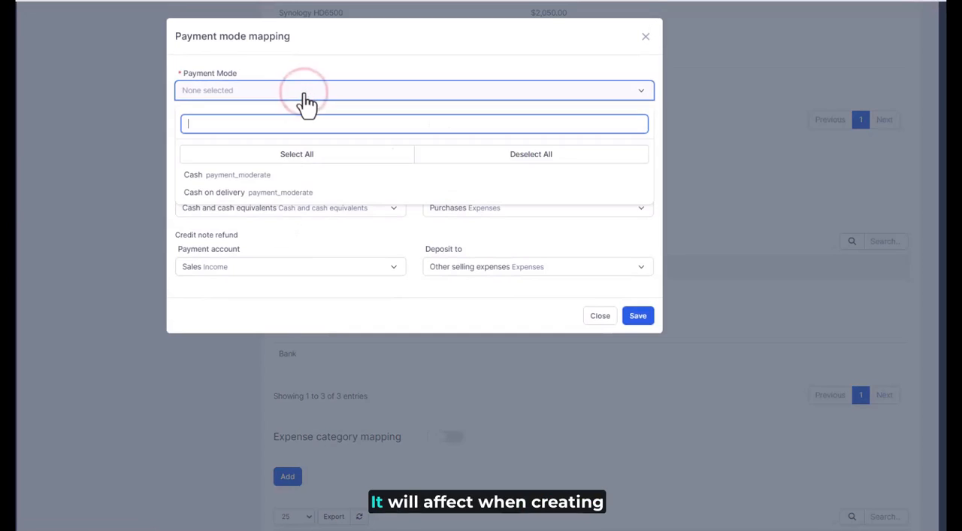
{"action": "left_click", "coordinate": [255, 173]}
{"action": "left_click", "coordinate": [346, 46]}
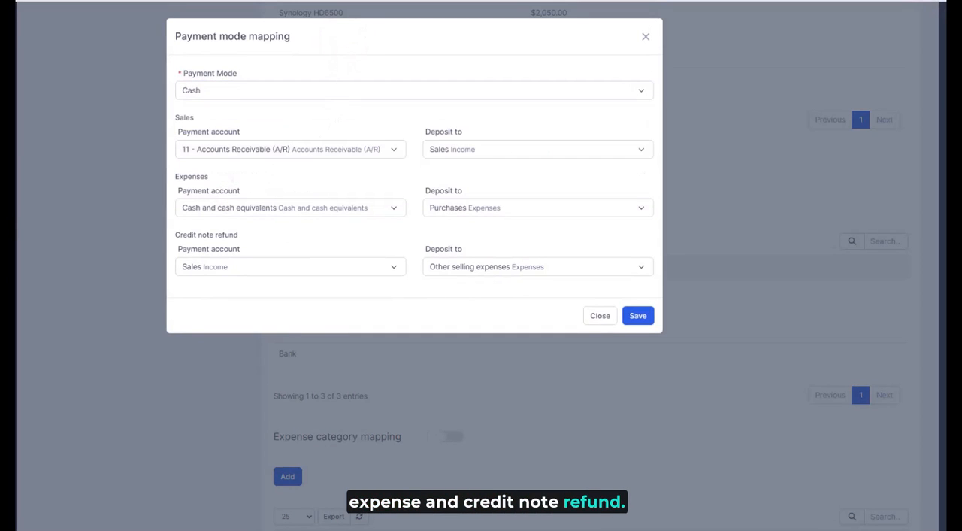
- Check the payment account and deposit account choices for Sales and Expenses in the Cash payment mode mapping
{"action": "left_click", "coordinate": [301, 150]}
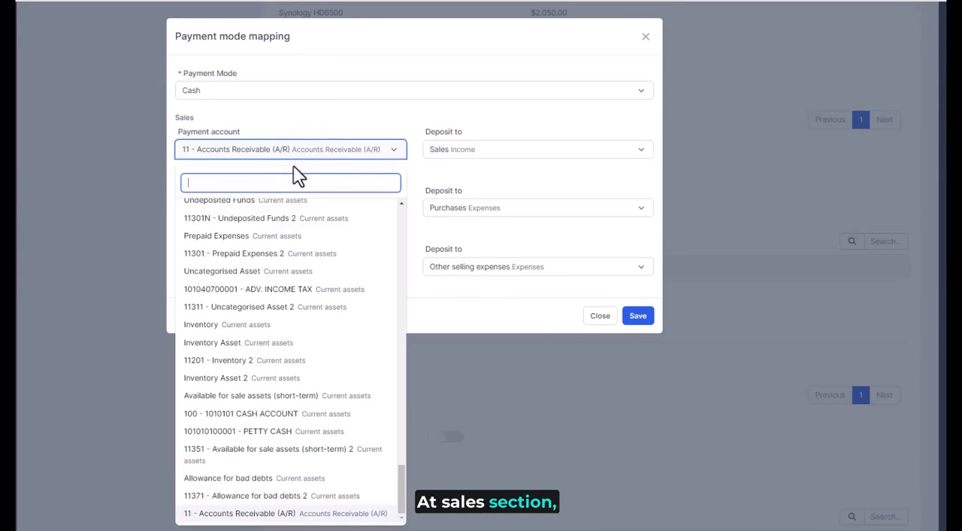
{"action": "left_click", "coordinate": [485, 154]}
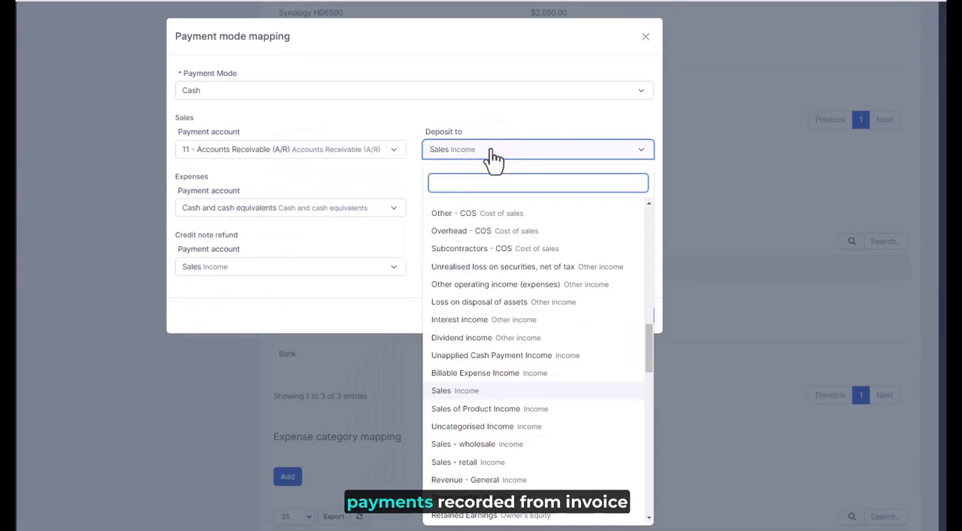
{"action": "left_click", "coordinate": [488, 155]}
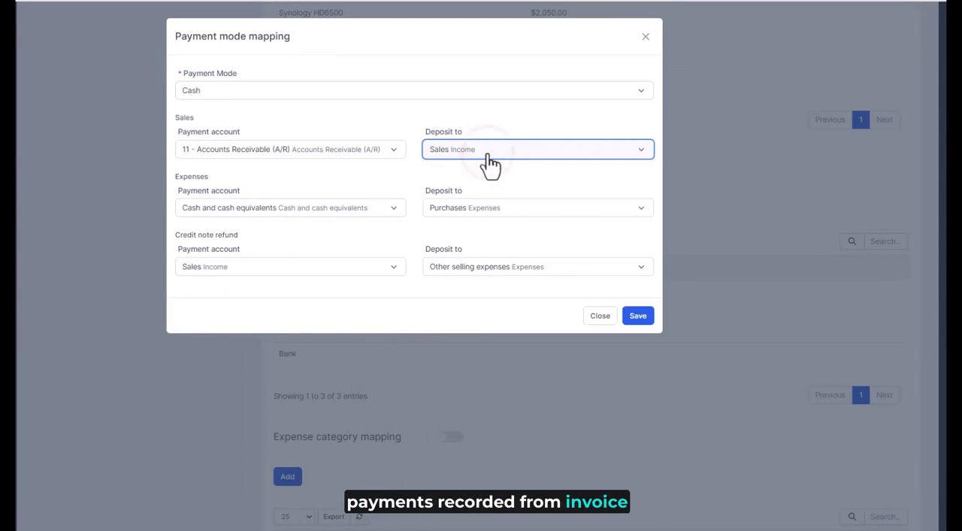
{"action": "left_click", "coordinate": [246, 210]}
{"action": "left_click", "coordinate": [245, 208]}
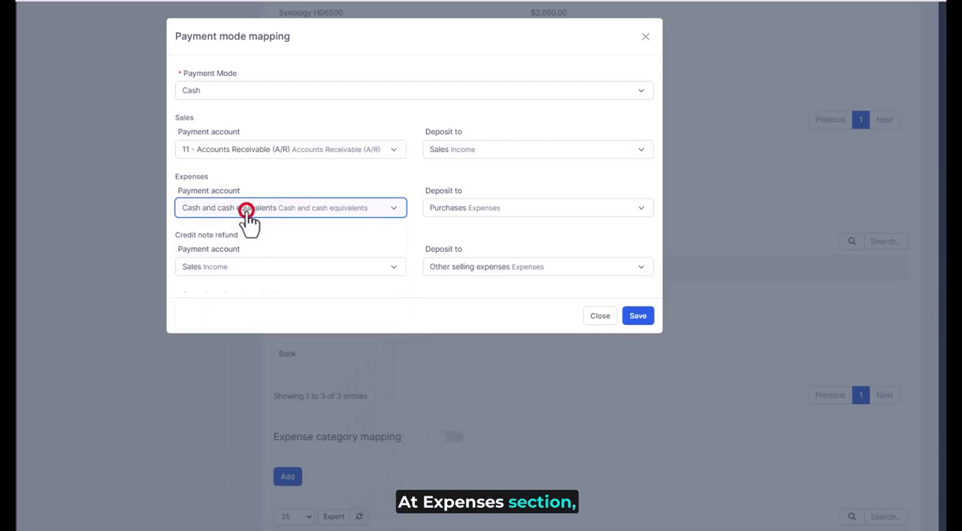
{"action": "left_click", "coordinate": [465, 214]}
{"action": "left_click", "coordinate": [466, 215]}
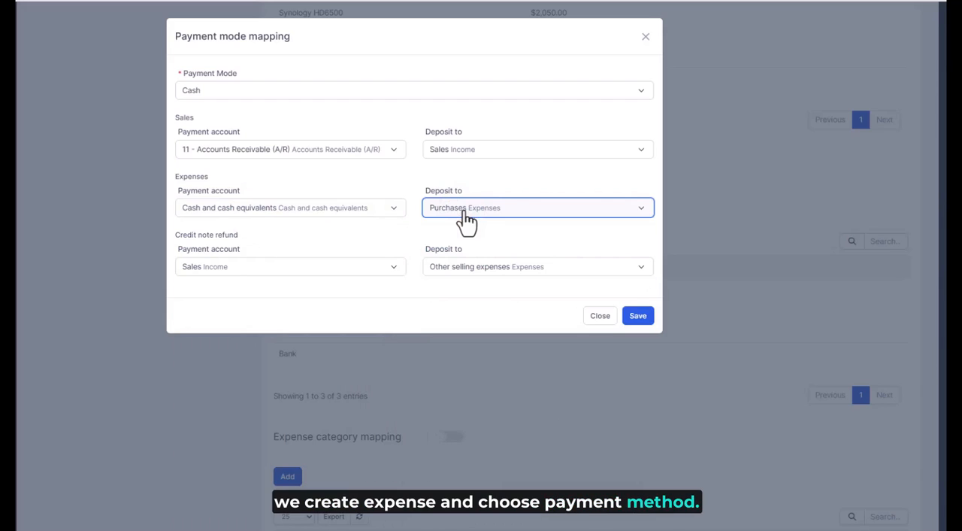
- Check the payment account and deposit account choices for Credit note refund in the Cash payment mode mapping and close it without saving
{"action": "left_click", "coordinate": [236, 270]}
{"action": "left_click", "coordinate": [238, 269]}
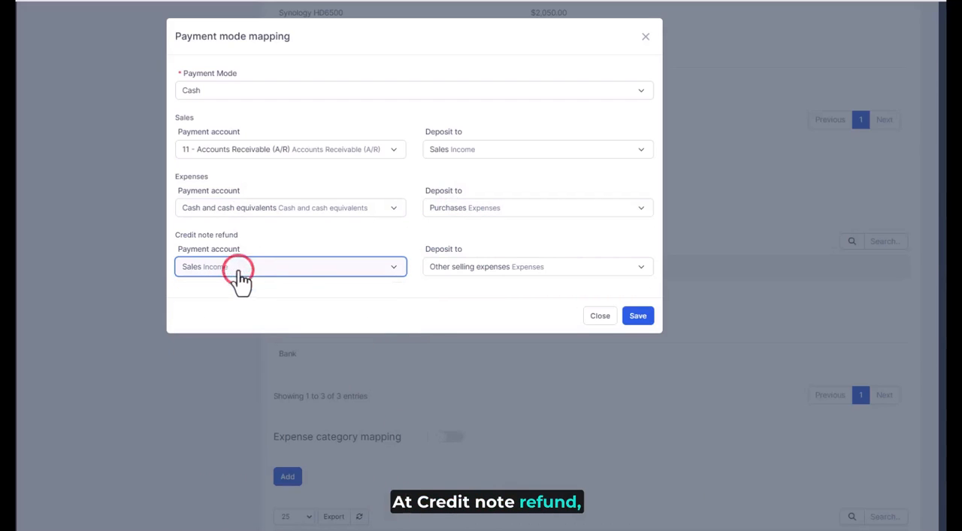
{"action": "left_click", "coordinate": [492, 269]}
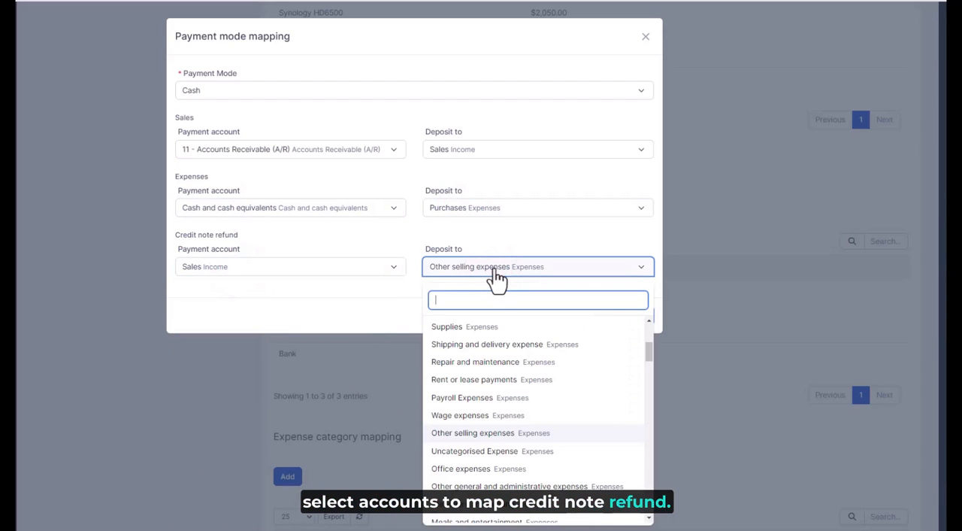
{"action": "left_click", "coordinate": [496, 279]}
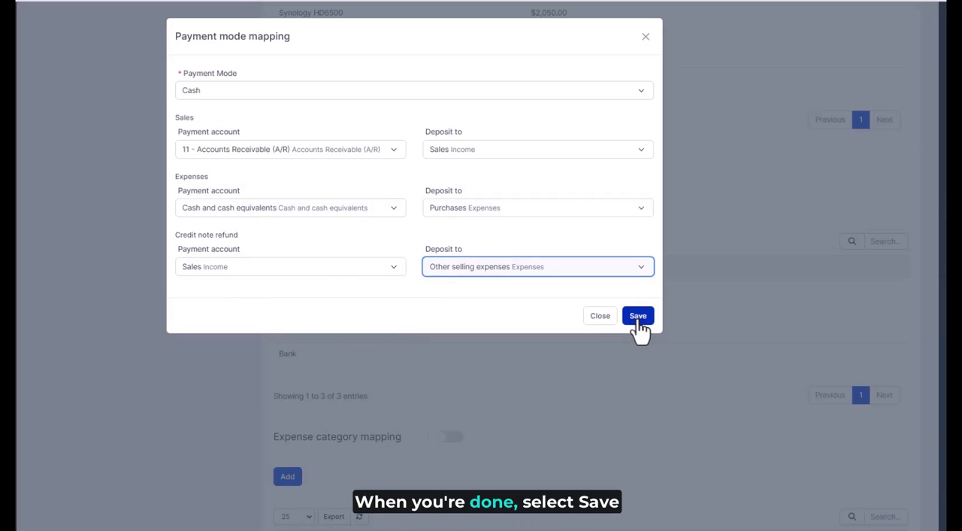
{"action": "left_click", "coordinate": [598, 317]}
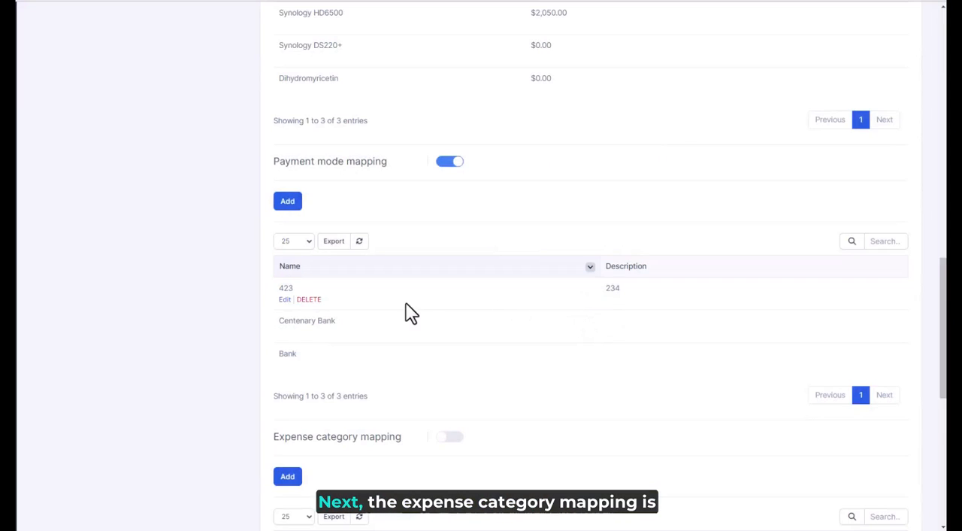
- Enable expense category mapping in the General mapping setup
{"action": "scroll", "coordinate": [406, 311], "scroll_direction": "down", "scroll_amount": 2}
{"action": "scroll", "coordinate": [406, 311], "scroll_direction": "down", "scroll_amount": 2}
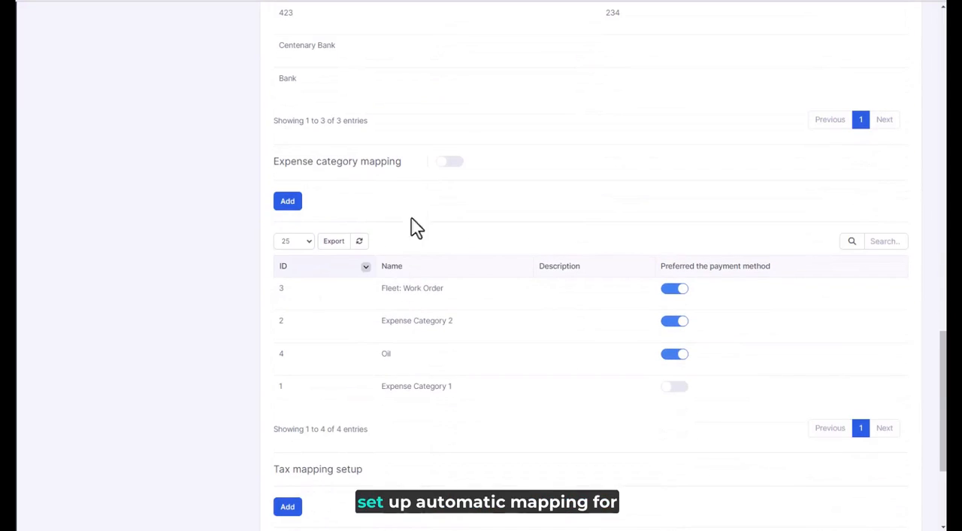
{"action": "left_click", "coordinate": [453, 171]}
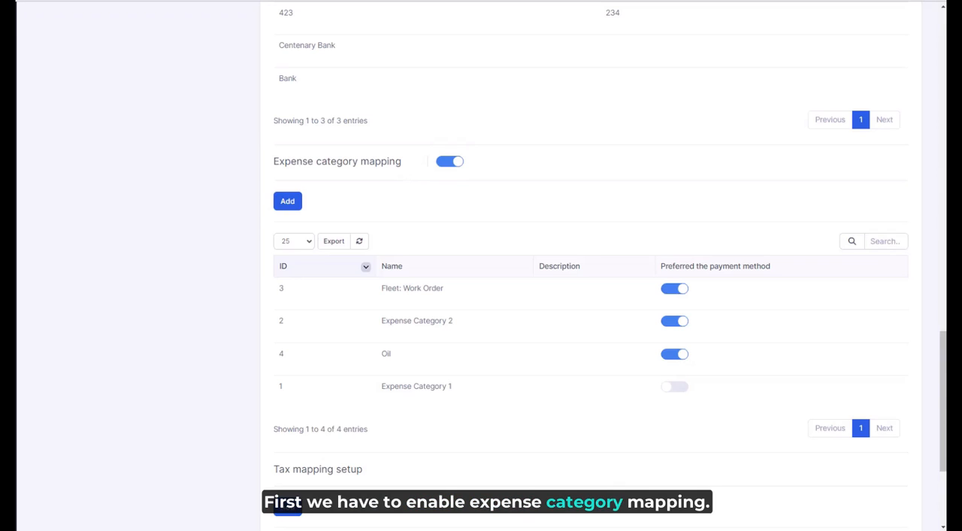
- Open a new expense category mapping, check its Expense Category choices and close it without saving
{"action": "left_click", "coordinate": [287, 202]}
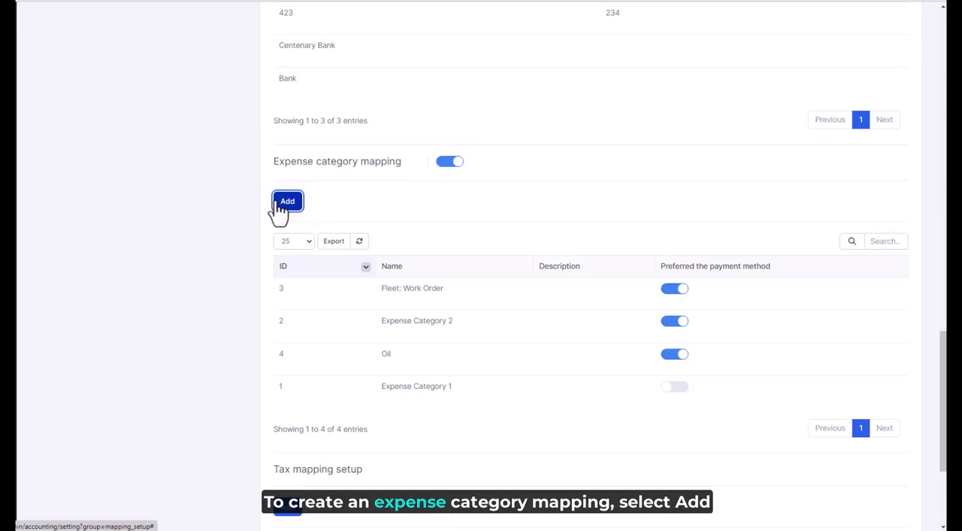
{"action": "left_click", "coordinate": [283, 89]}
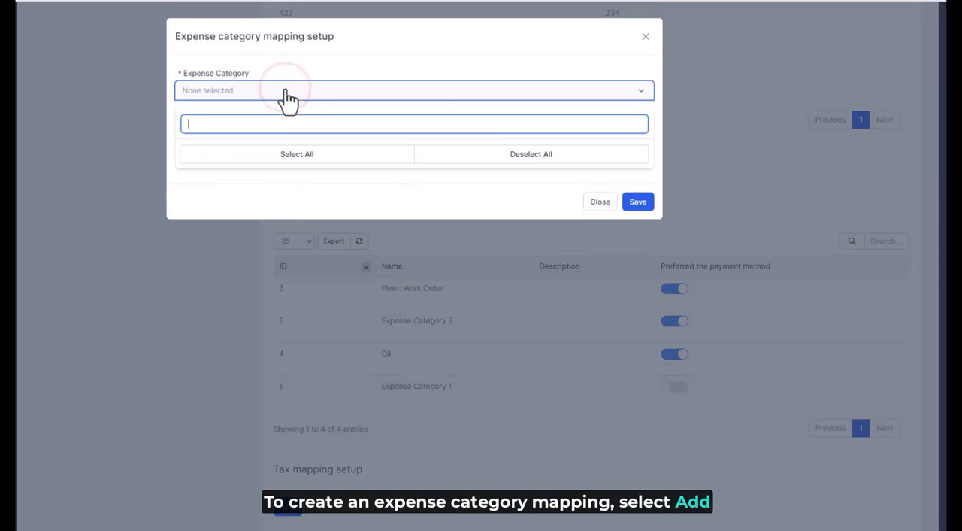
{"action": "left_click", "coordinate": [307, 81]}
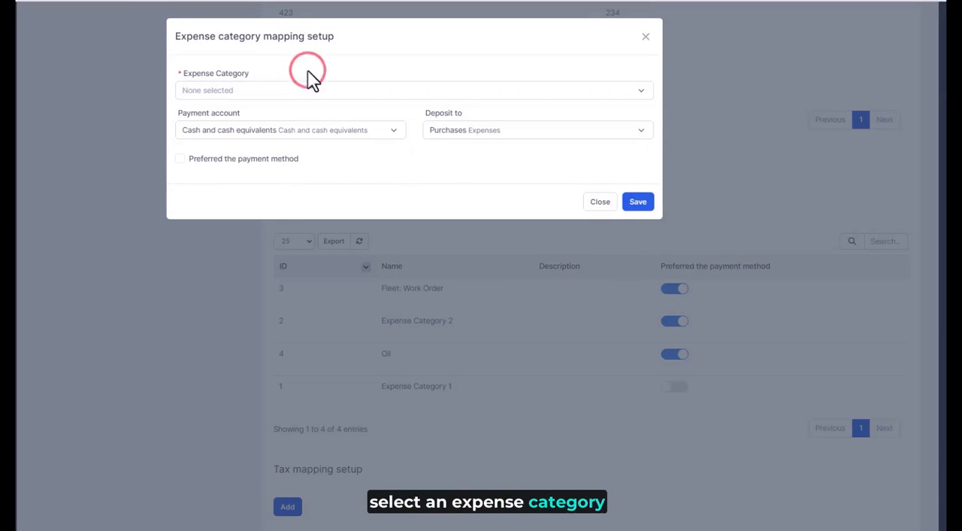
{"action": "left_click", "coordinate": [645, 36]}
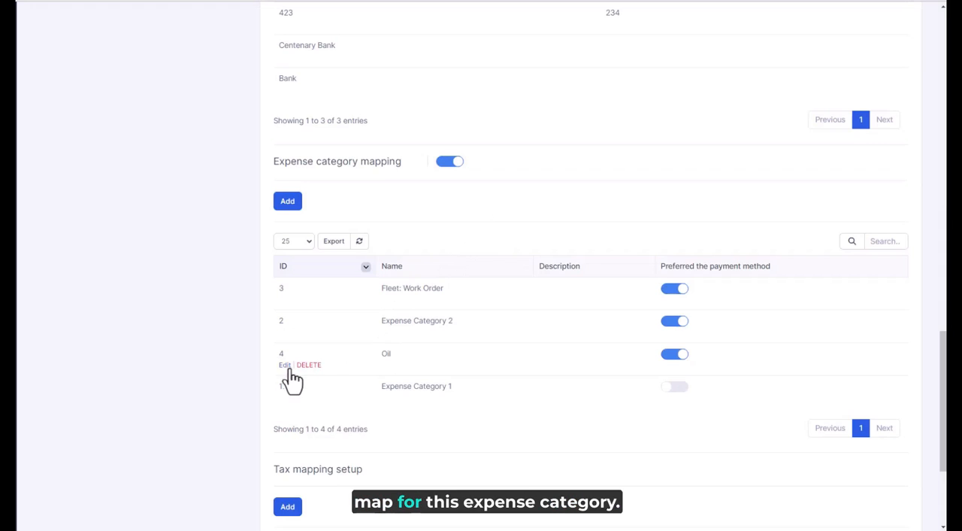
- Open the Oil expense category mapping for editing and switch its preferred payment method option off and back on
{"action": "left_click", "coordinate": [286, 366]}
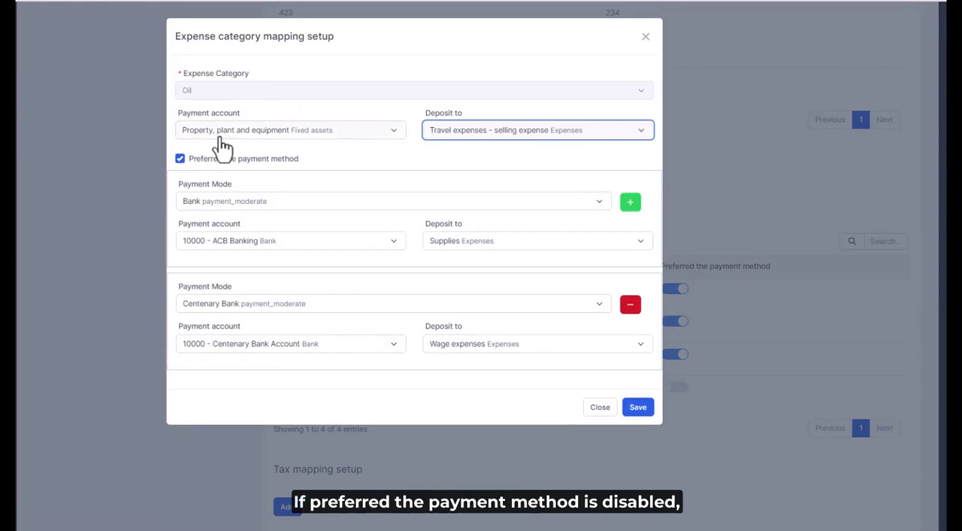
{"action": "left_click", "coordinate": [214, 164]}
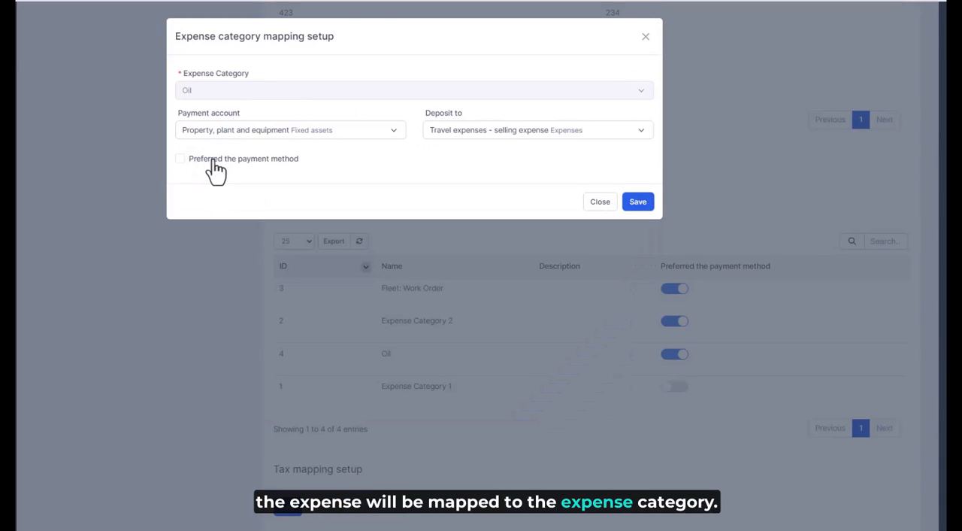
{"action": "left_click", "coordinate": [214, 162]}
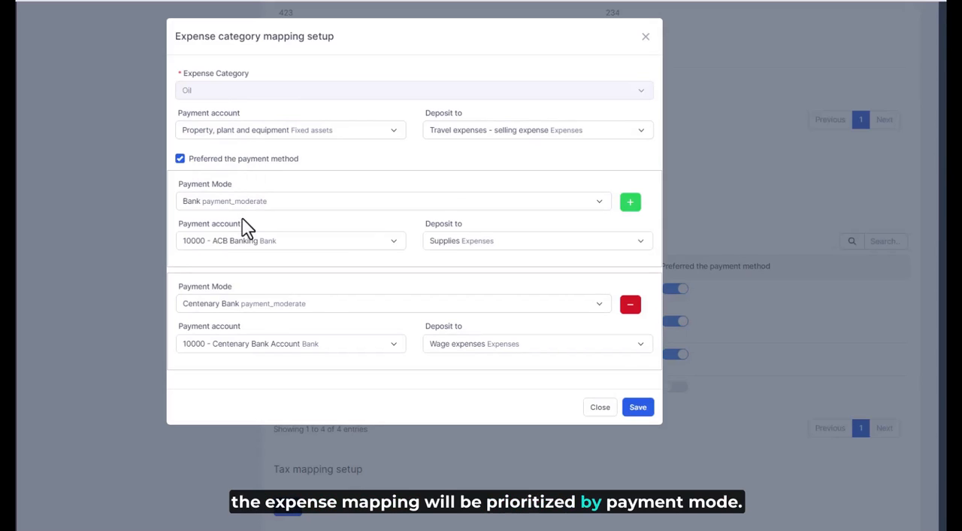
- Add another payment mode entry to the Oil mapping, remove it again and close the mapping without saving
{"action": "left_click", "coordinate": [630, 205]}
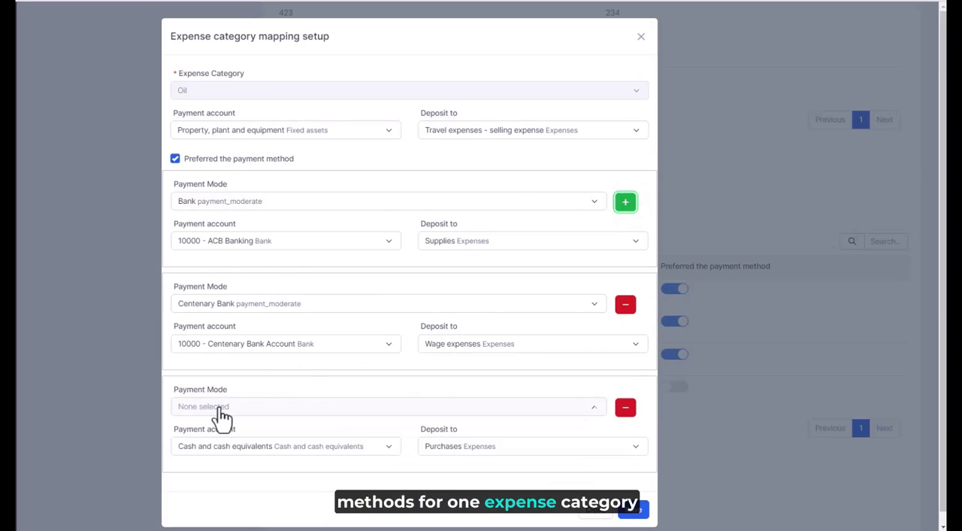
{"action": "left_click", "coordinate": [625, 408]}
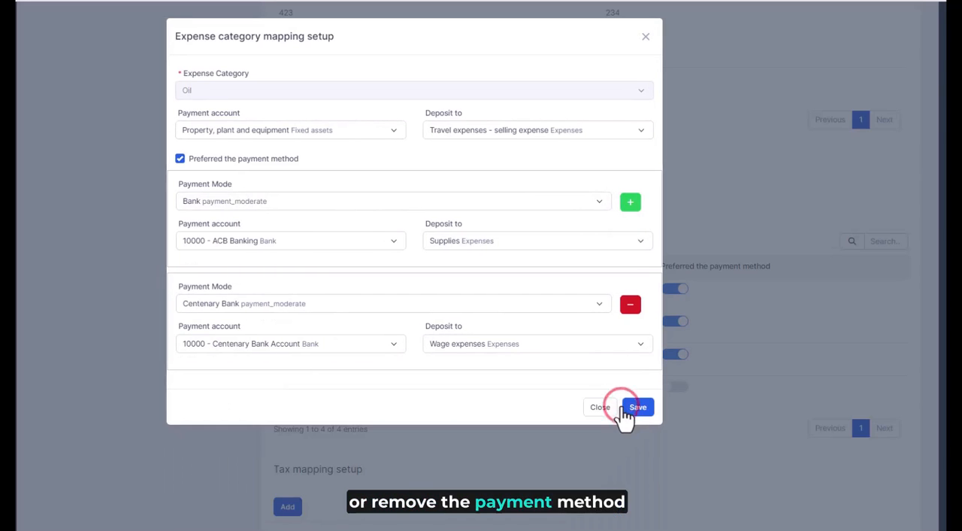
{"action": "left_click", "coordinate": [599, 408]}
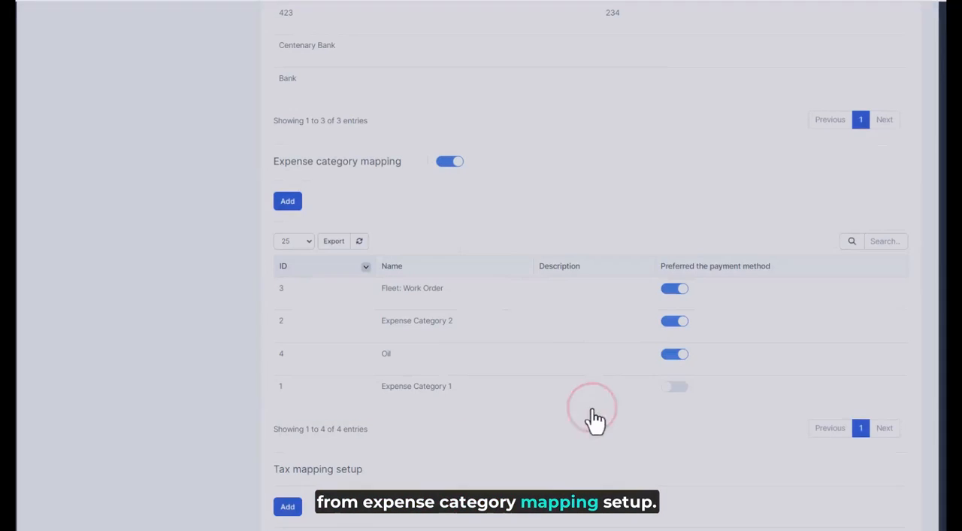
- Start a new tax mapping and choose VAT10% as its tax
{"action": "scroll", "coordinate": [680, 385], "scroll_direction": "down", "scroll_amount": 3}
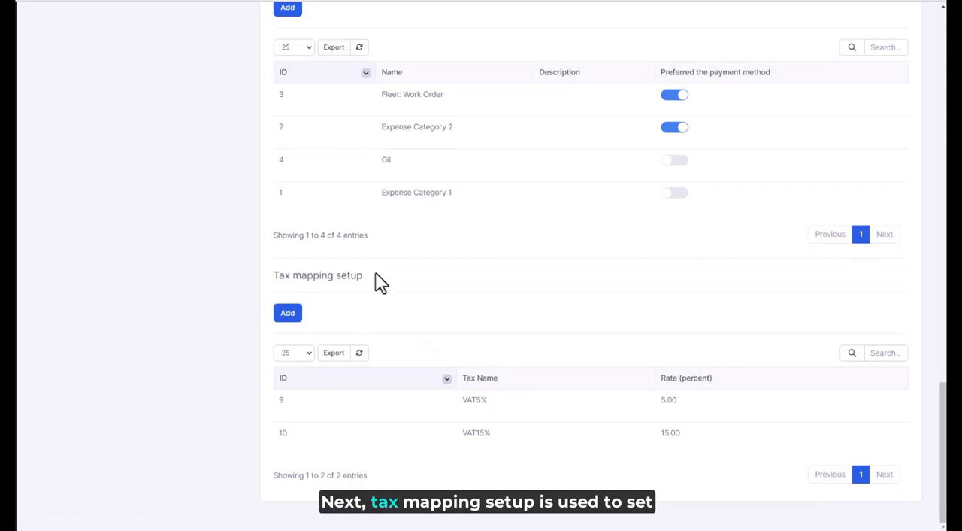
{"action": "left_click", "coordinate": [292, 315]}
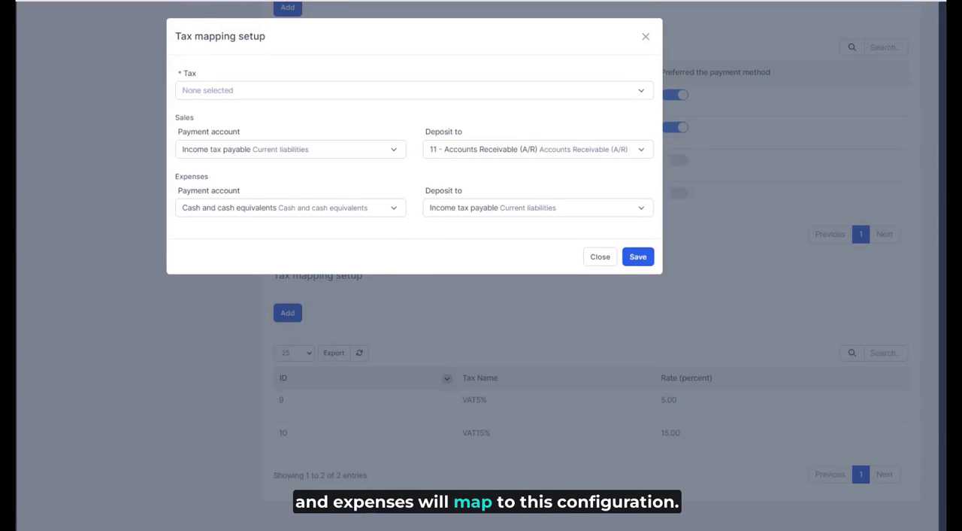
{"action": "left_click", "coordinate": [301, 90]}
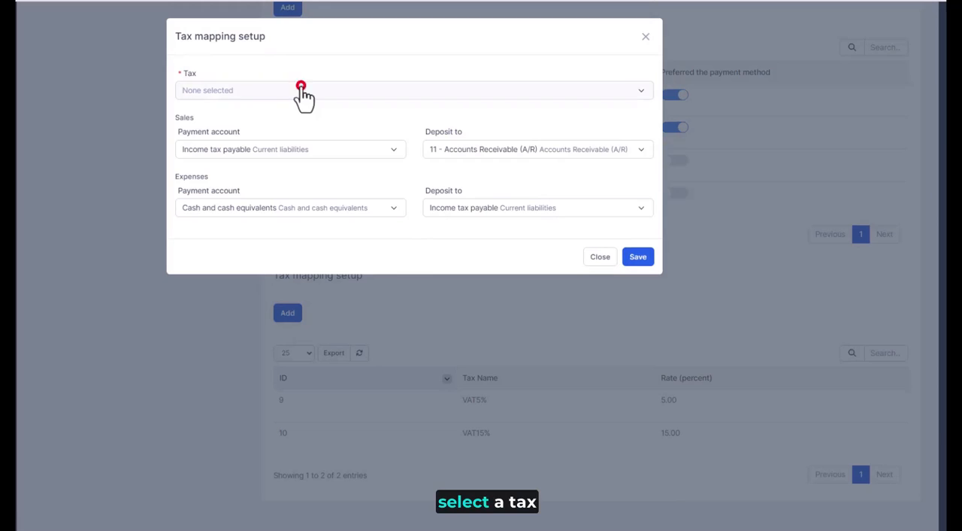
{"action": "left_click", "coordinate": [244, 174]}
{"action": "left_click", "coordinate": [326, 52]}
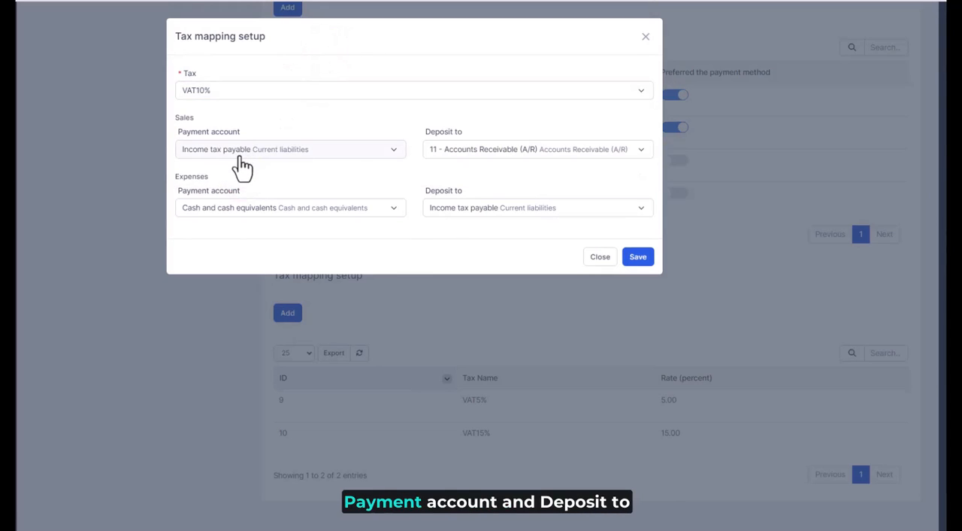
- Check the payment account and deposit account choices for Sales and Expenses in the VAT10% tax mapping and close it without saving
{"action": "left_click", "coordinate": [242, 156]}
{"action": "left_click", "coordinate": [262, 153]}
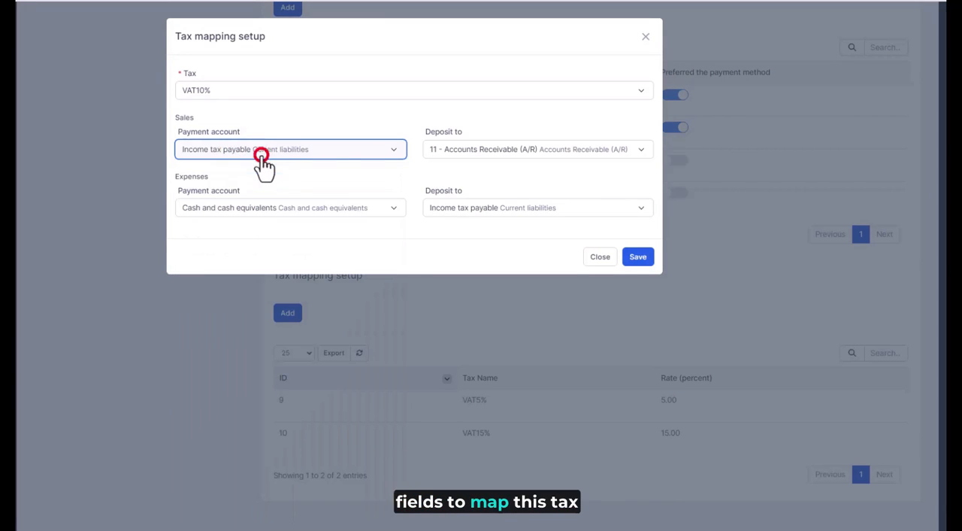
{"action": "left_click", "coordinate": [469, 153]}
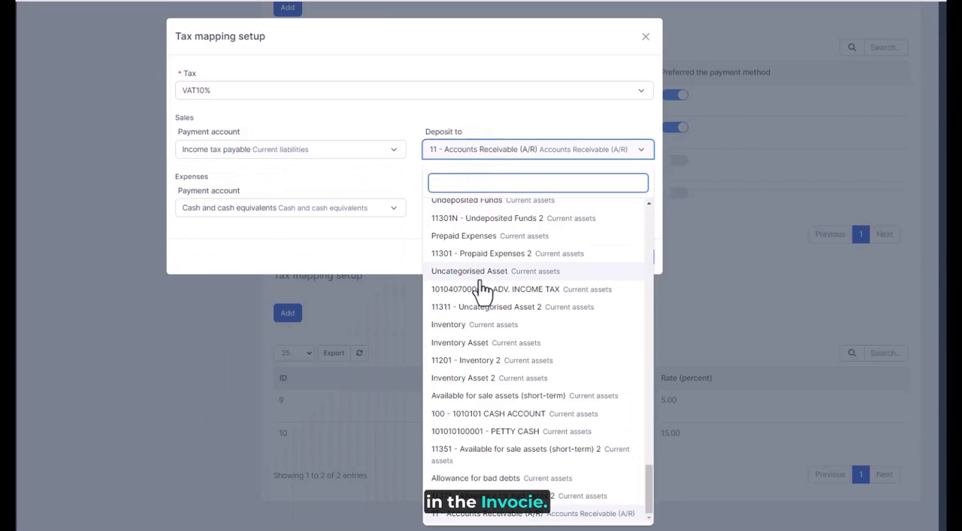
{"action": "left_click", "coordinate": [492, 154]}
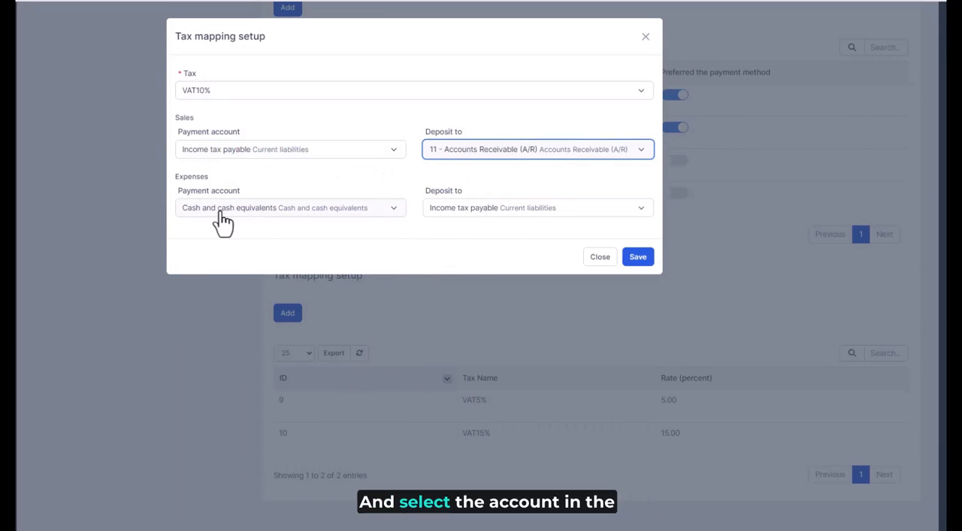
{"action": "left_click", "coordinate": [268, 212]}
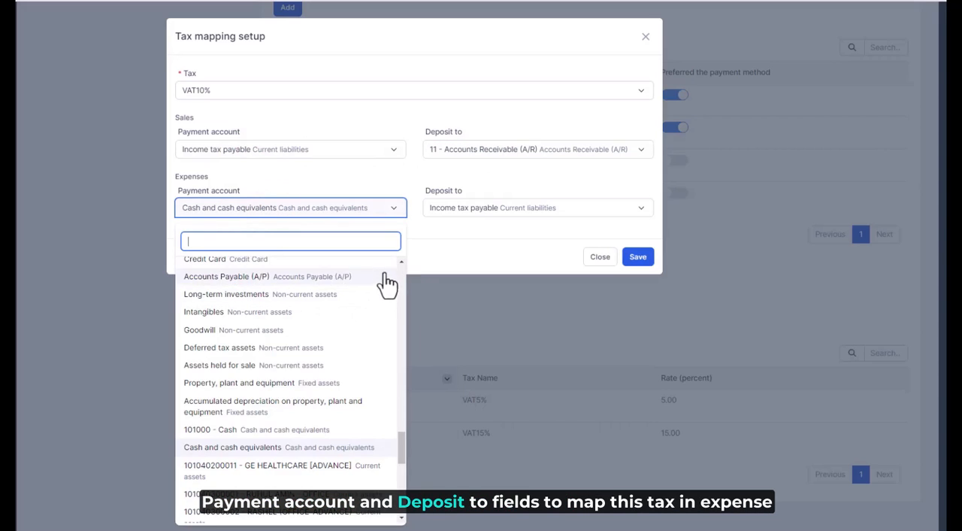
{"action": "left_click", "coordinate": [392, 209]}
{"action": "left_click", "coordinate": [467, 217]}
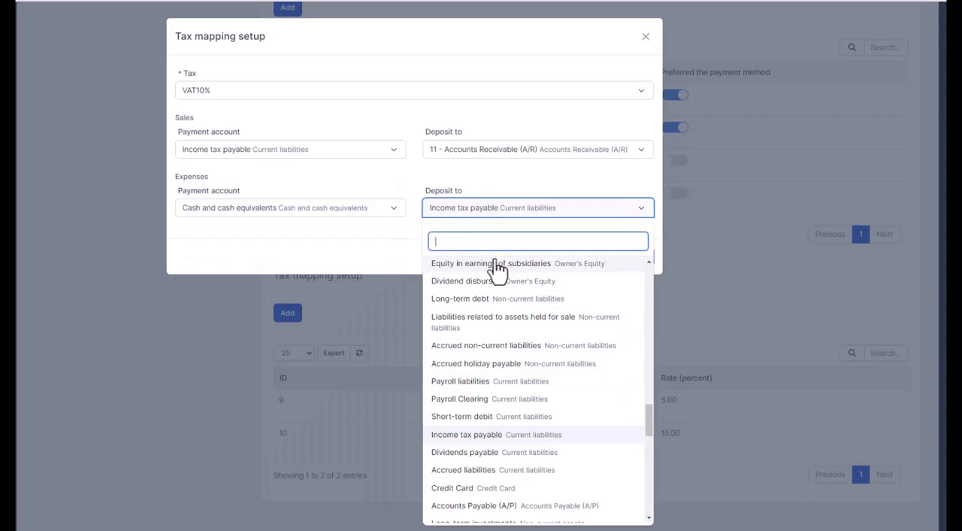
{"action": "left_click", "coordinate": [481, 211]}
{"action": "left_click", "coordinate": [600, 260]}
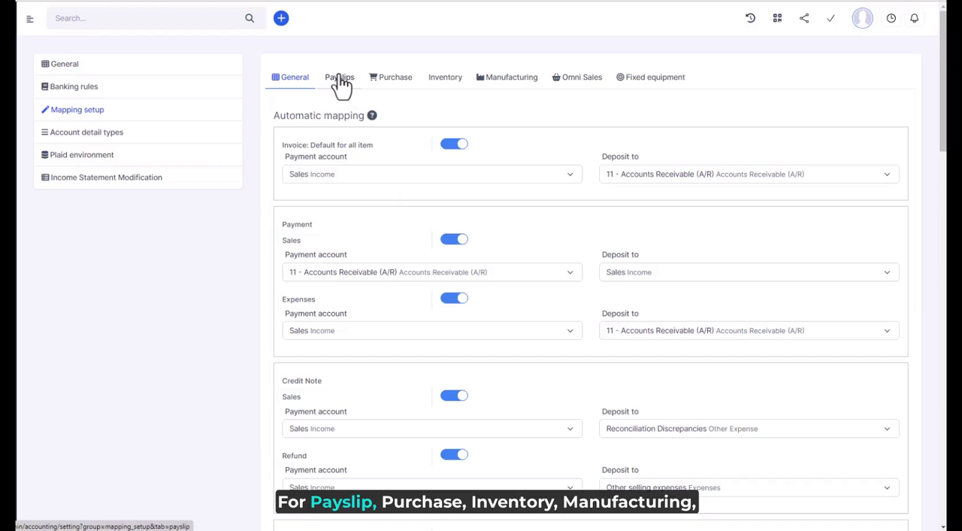
- Leave the General mapping setup without saving, open the Payslips mapping setup and enable automatic mapping for Total insurance
{"action": "left_click", "coordinate": [339, 78]}
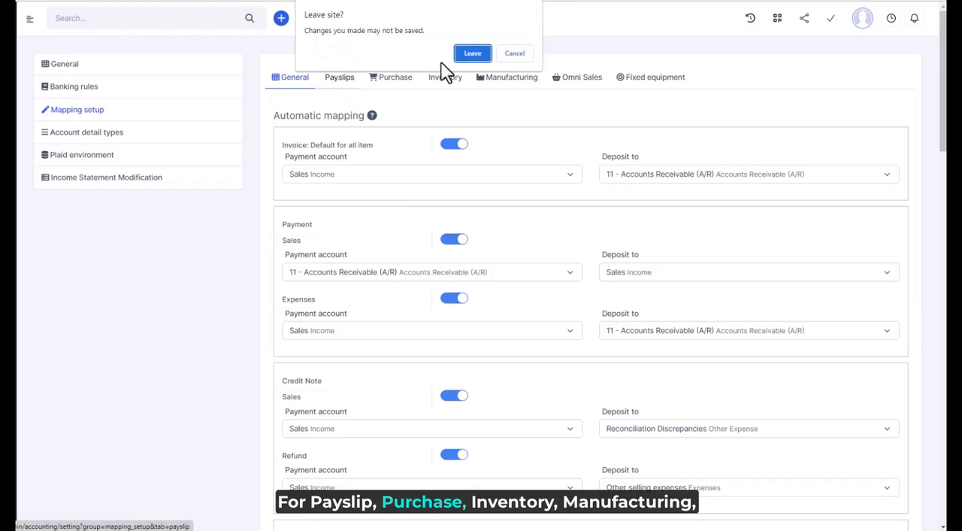
{"action": "left_click", "coordinate": [476, 56]}
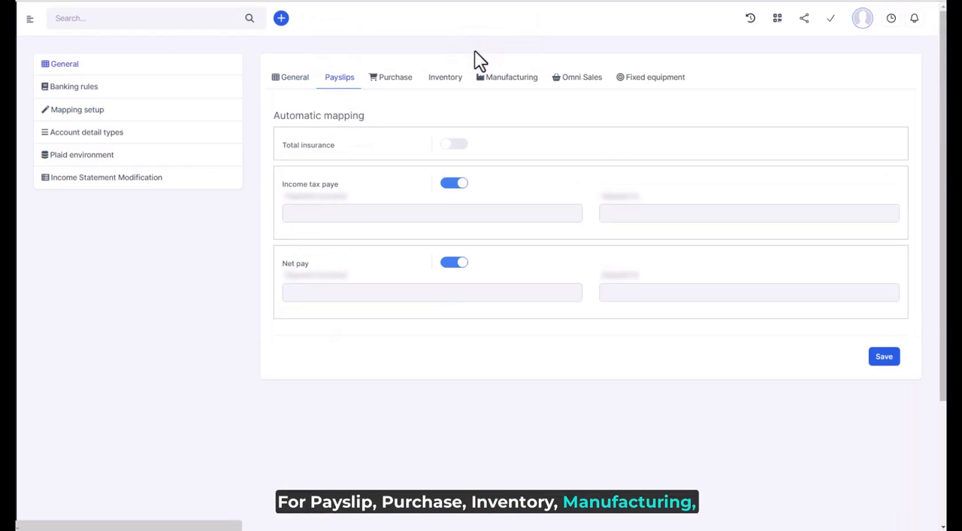
{"action": "left_click", "coordinate": [464, 147]}
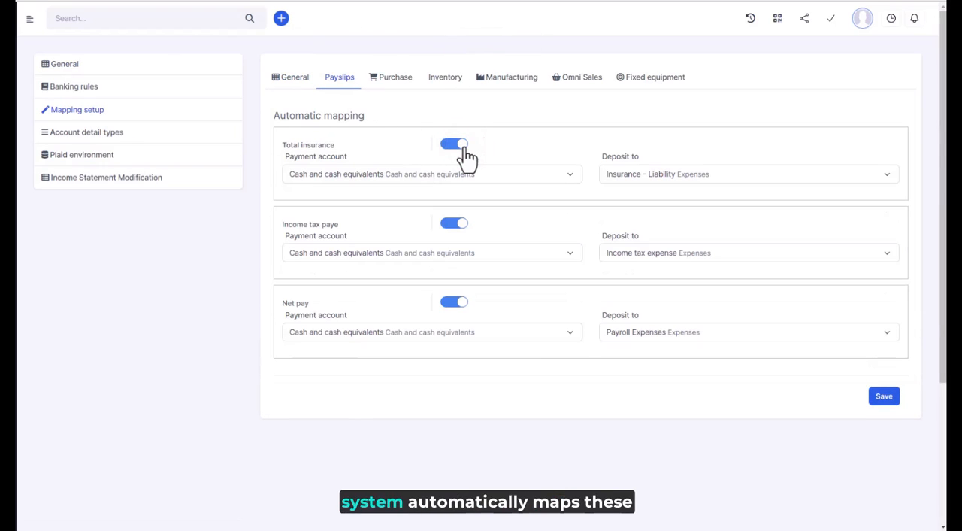
- Check the payment account and deposit account choices for the Total insurance payslip mapping
{"action": "left_click", "coordinate": [542, 178]}
{"action": "left_click", "coordinate": [542, 180]}
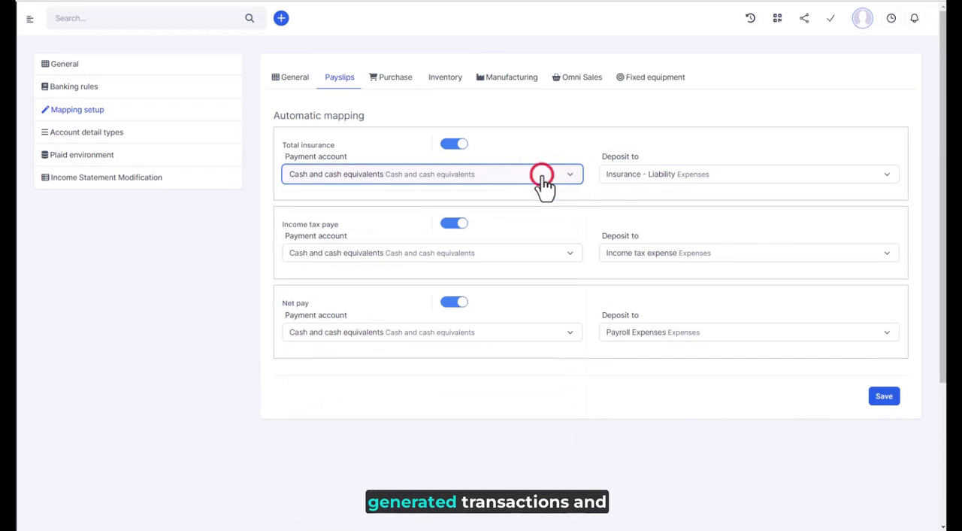
{"action": "left_click", "coordinate": [623, 183]}
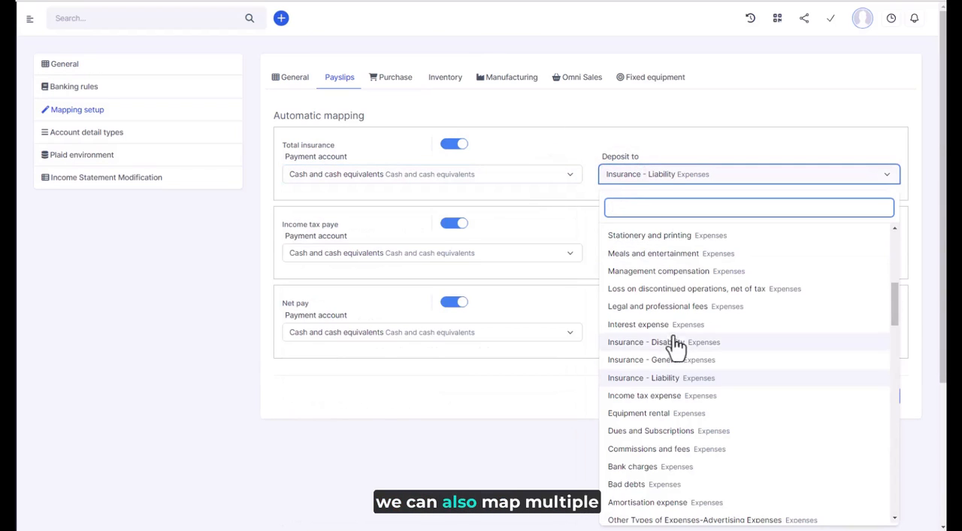
{"action": "left_click", "coordinate": [651, 180]}
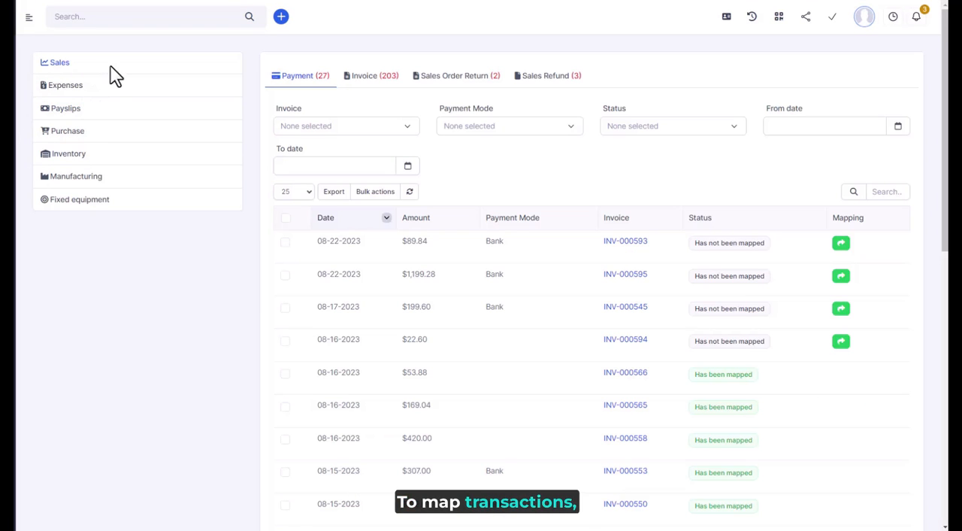
- Review the mapping status of the Sales transactions in the Invoice, Sales Order Return and Sales Refund lists
{"action": "left_click", "coordinate": [370, 90]}
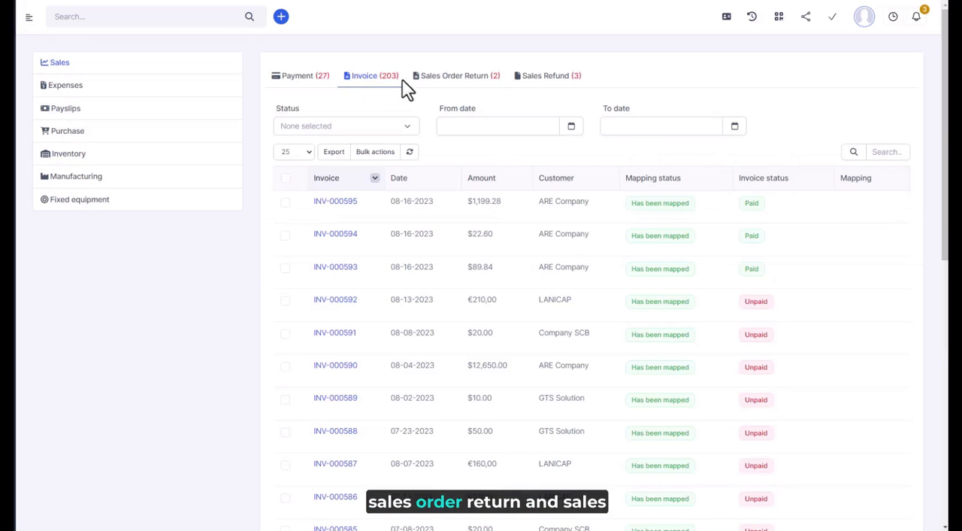
{"action": "left_click", "coordinate": [475, 88]}
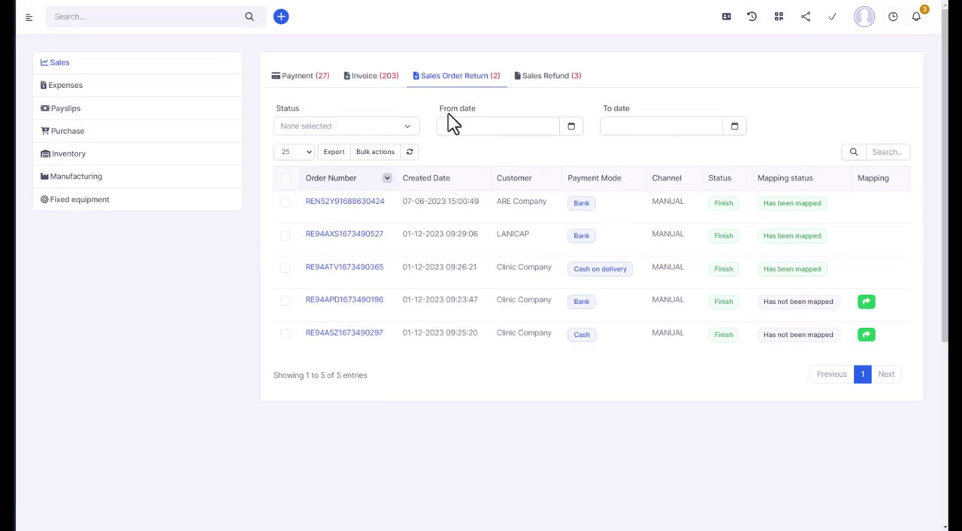
{"action": "left_click", "coordinate": [560, 78]}
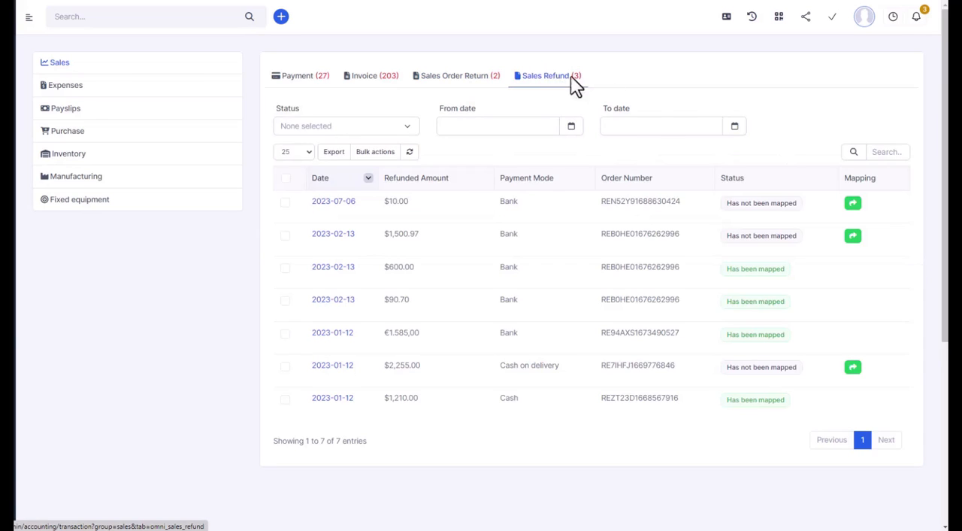
- Review the mapping status of the Expenses and Payslips transactions and inspect the account mapping of Payslip for 2 without saving
{"action": "left_click", "coordinate": [78, 98]}
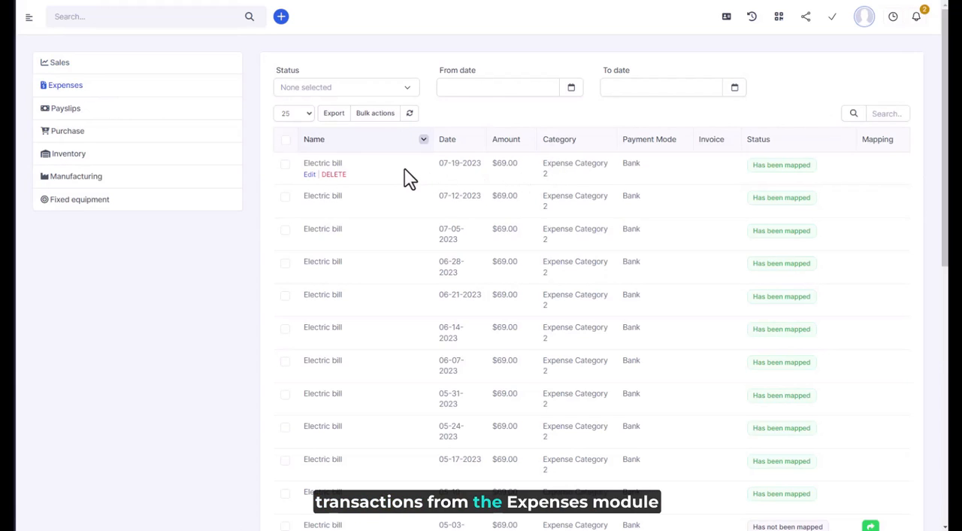
{"action": "left_click", "coordinate": [54, 113]}
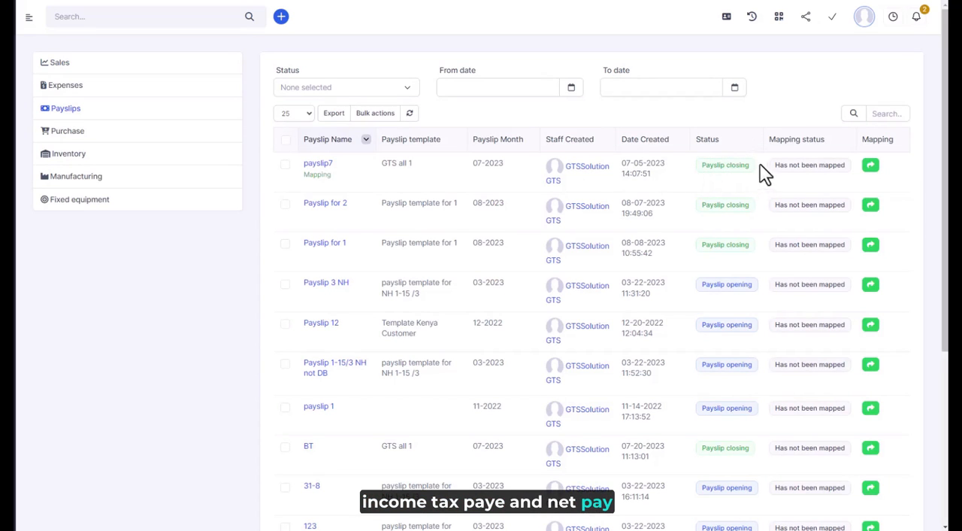
{"action": "left_click", "coordinate": [315, 218]}
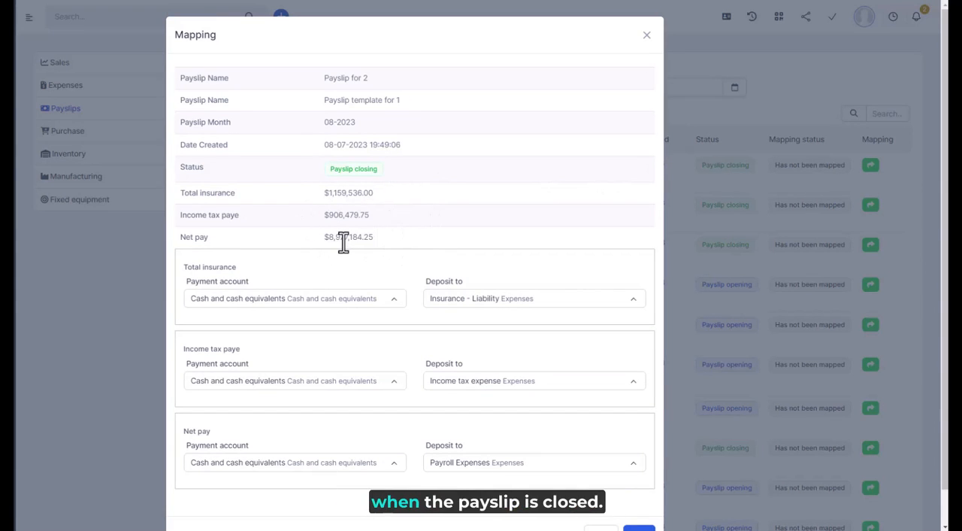
{"action": "scroll", "coordinate": [613, 485], "scroll_direction": "down", "scroll_amount": 1}
{"action": "left_click", "coordinate": [602, 498]}
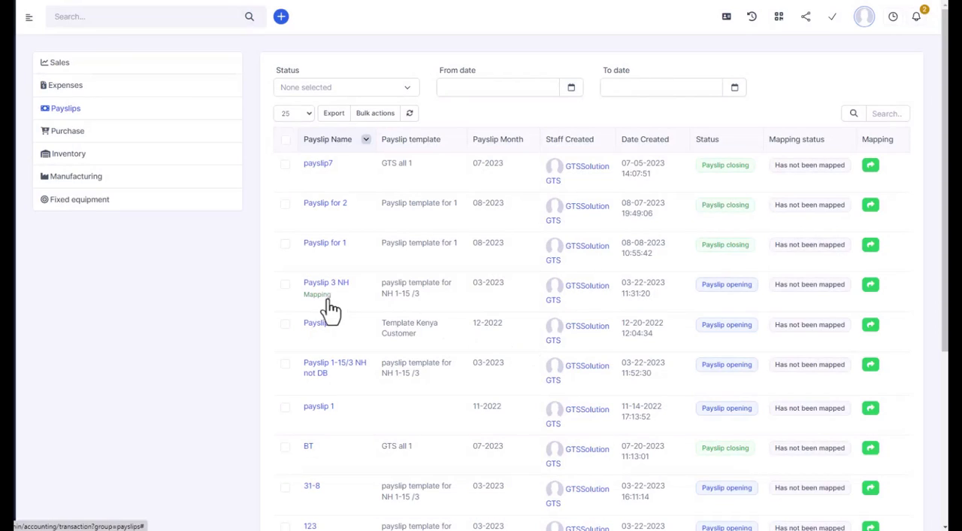
{"action": "left_click", "coordinate": [328, 300]}
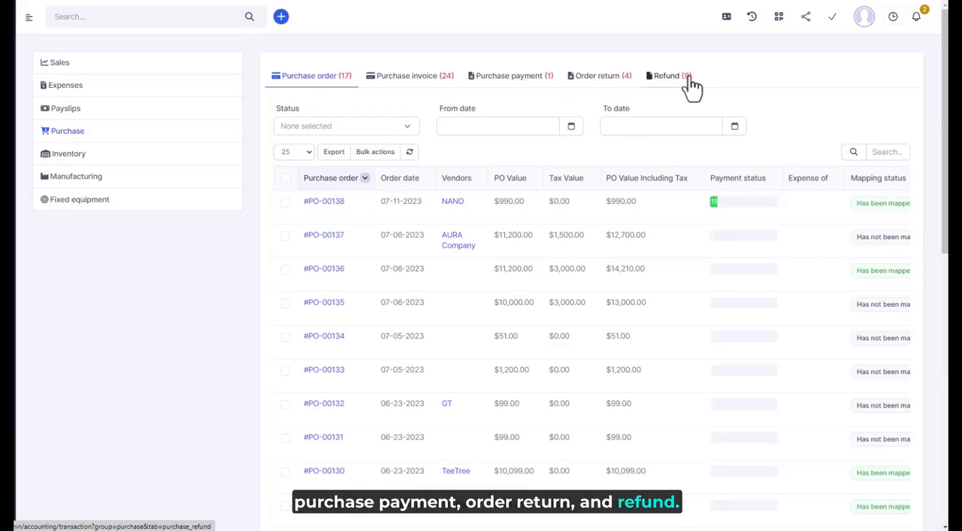
- Review the mapping status of the Purchase transactions in the Purchase order and Purchase invoice lists
{"action": "mouse_move", "coordinate": [360, 285]}
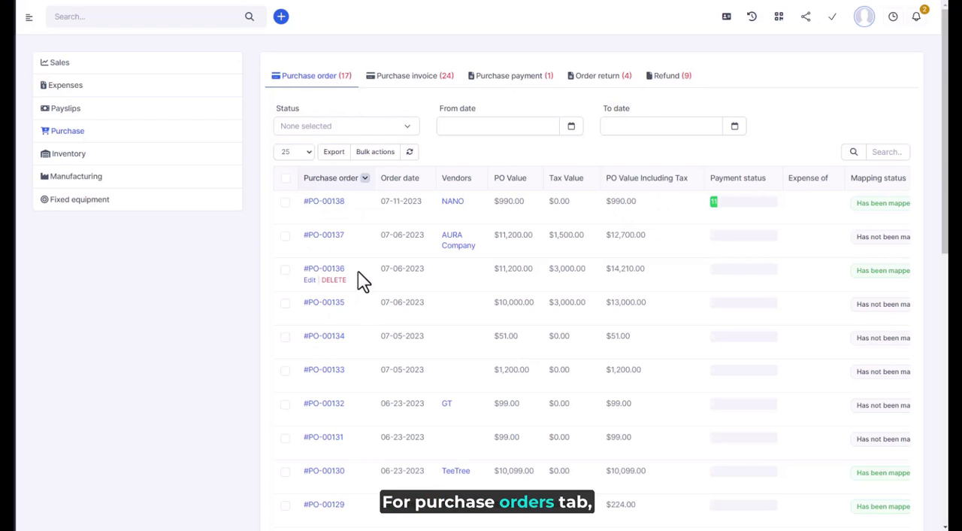
{"action": "scroll", "coordinate": [360, 282], "scroll_direction": "right", "scroll_amount": 3}
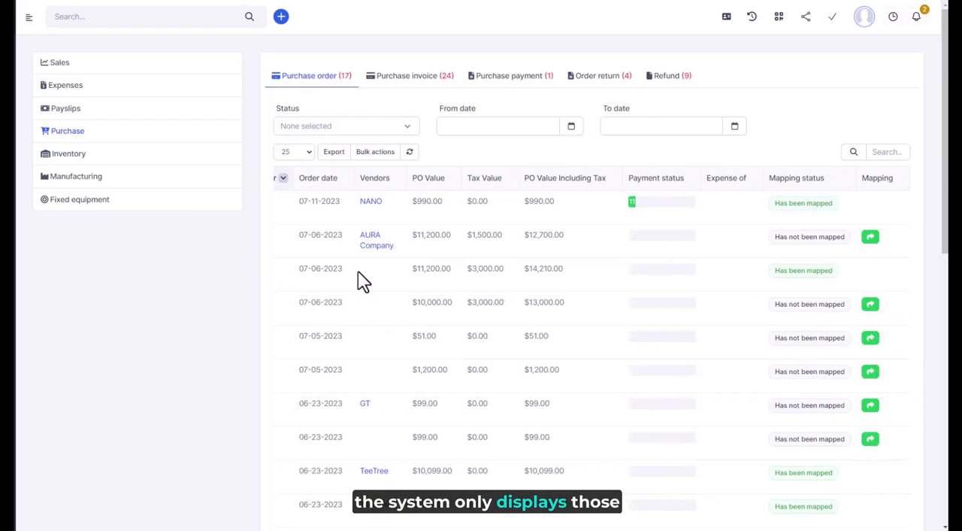
{"action": "scroll", "coordinate": [361, 282], "scroll_direction": "left", "scroll_amount": 3}
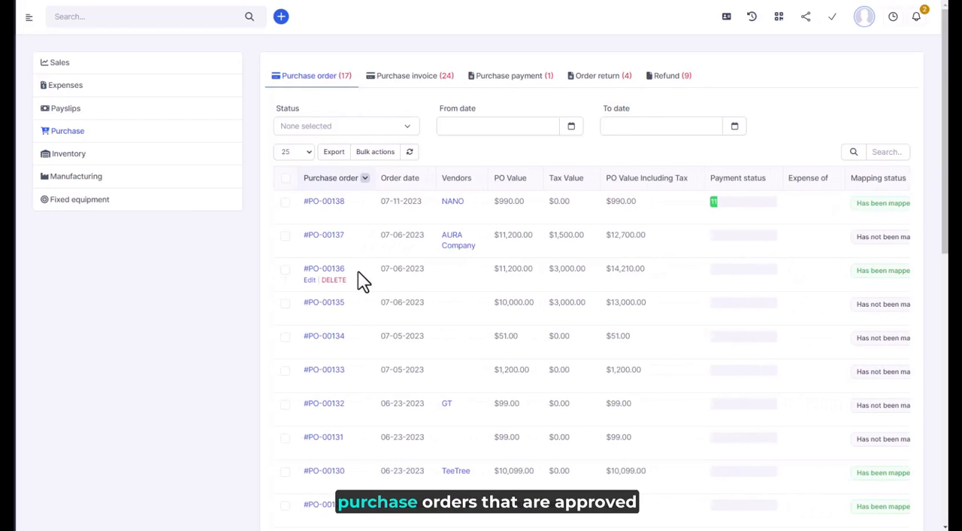
{"action": "left_click", "coordinate": [419, 93]}
{"action": "scroll", "coordinate": [540, 246], "scroll_direction": "right", "scroll_amount": 3}
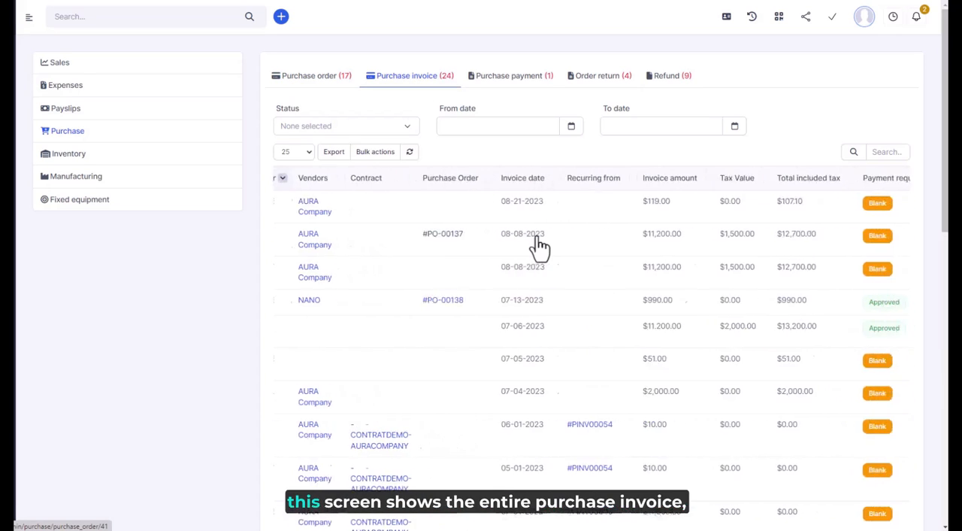
{"action": "scroll", "coordinate": [539, 247], "scroll_direction": "right", "scroll_amount": 10}
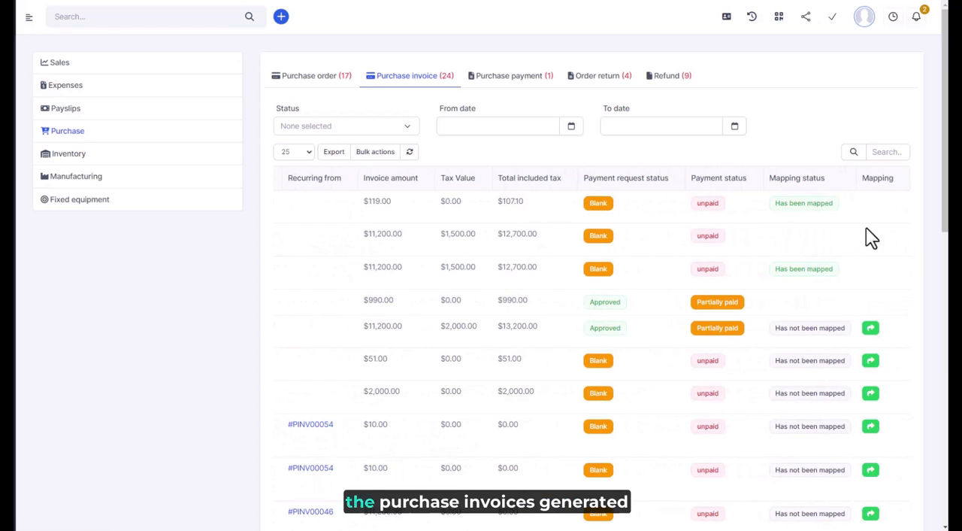
{"action": "scroll", "coordinate": [773, 248], "scroll_direction": "left", "scroll_amount": 12}
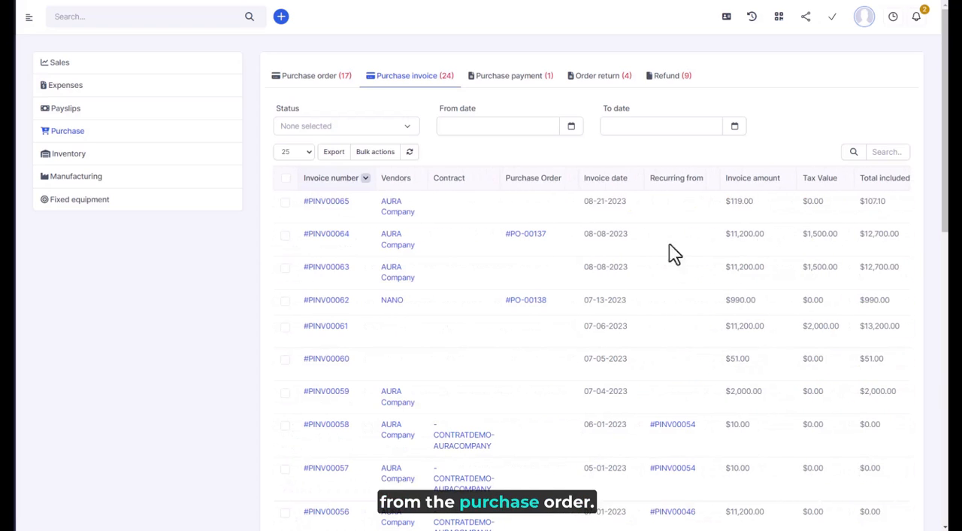
- Review the mapping status of the Purchase transactions in the Purchase payment, Order return and Refund lists
{"action": "left_click", "coordinate": [511, 77]}
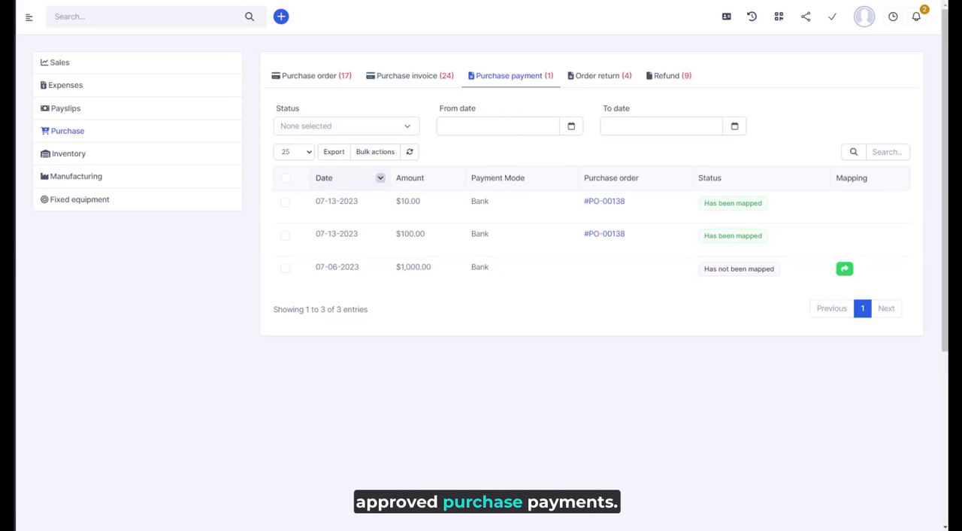
{"action": "left_click", "coordinate": [605, 77]}
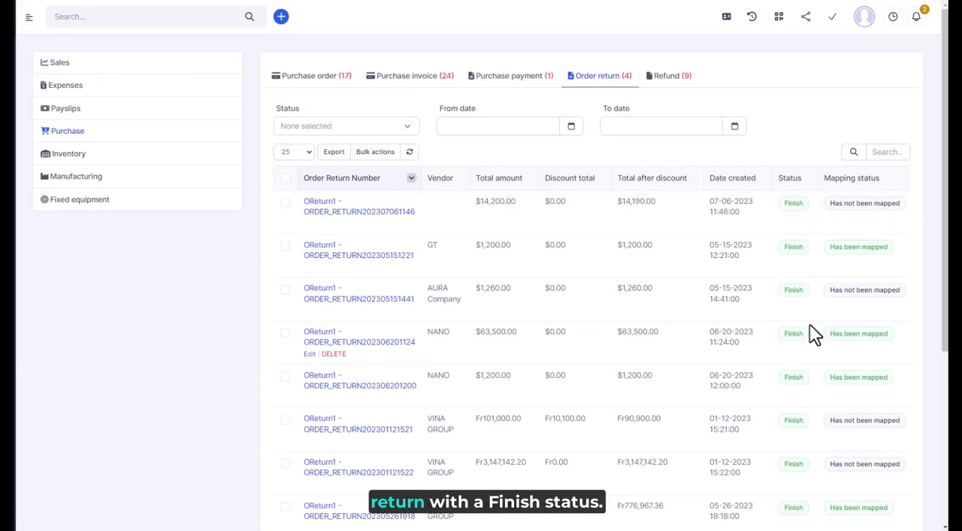
{"action": "scroll", "coordinate": [802, 455], "scroll_direction": "right", "scroll_amount": 1}
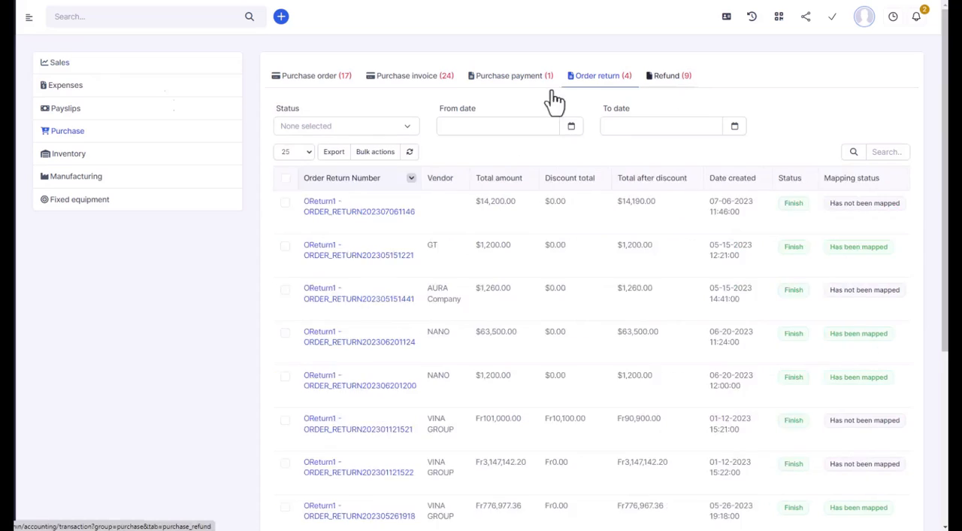
{"action": "left_click", "coordinate": [669, 75]}
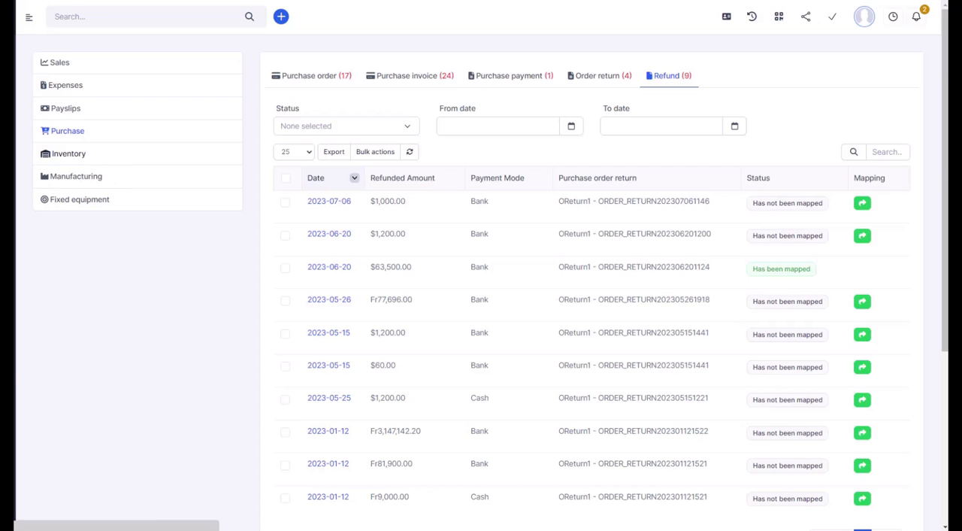
- Review the mapping status of the Inventory transactions, covering receiving vouchers, delivery vouchers, and loss and adjustment
{"action": "left_click", "coordinate": [69, 154]}
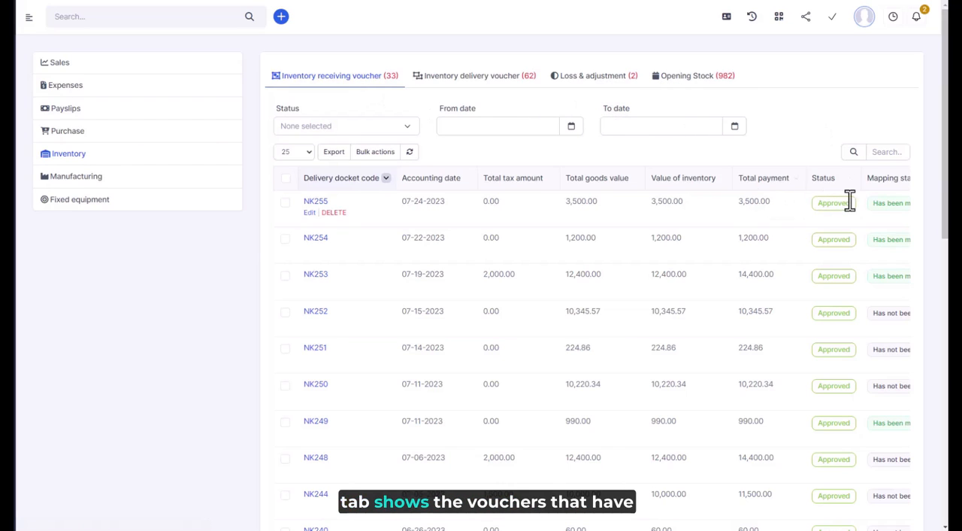
{"action": "scroll", "coordinate": [842, 226], "scroll_direction": "down", "scroll_amount": 2}
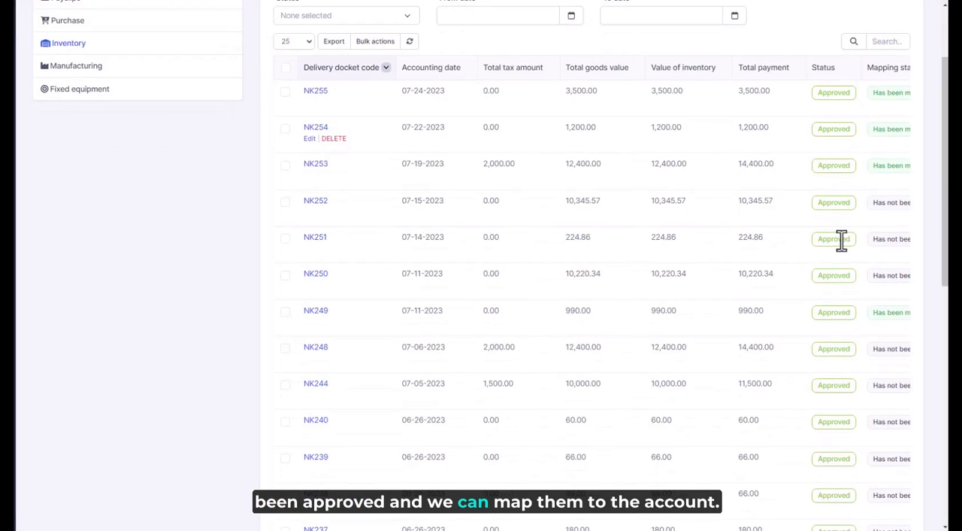
{"action": "scroll", "coordinate": [842, 240], "scroll_direction": "right", "scroll_amount": 3}
{"action": "scroll", "coordinate": [827, 233], "scroll_direction": "left", "scroll_amount": 3}
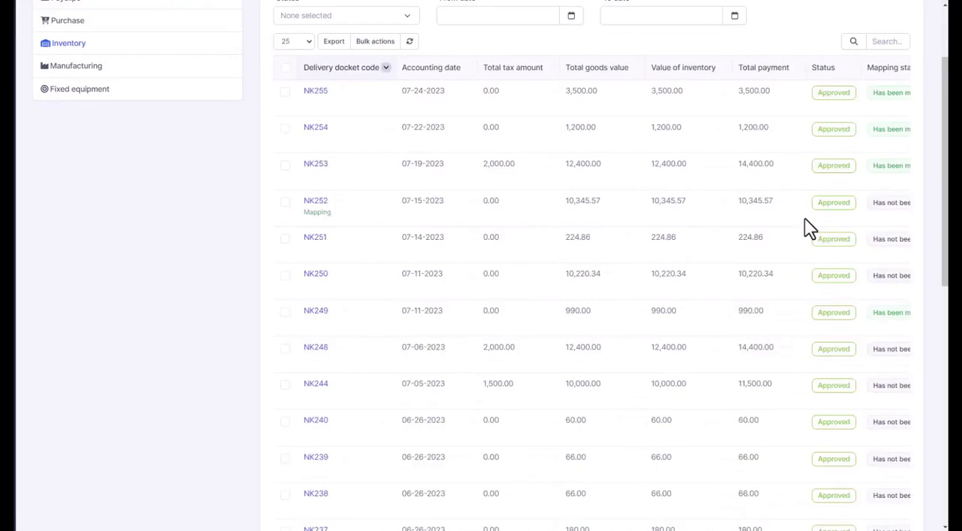
{"action": "scroll", "coordinate": [805, 225], "scroll_direction": "up", "scroll_amount": 2}
{"action": "left_click", "coordinate": [482, 84]}
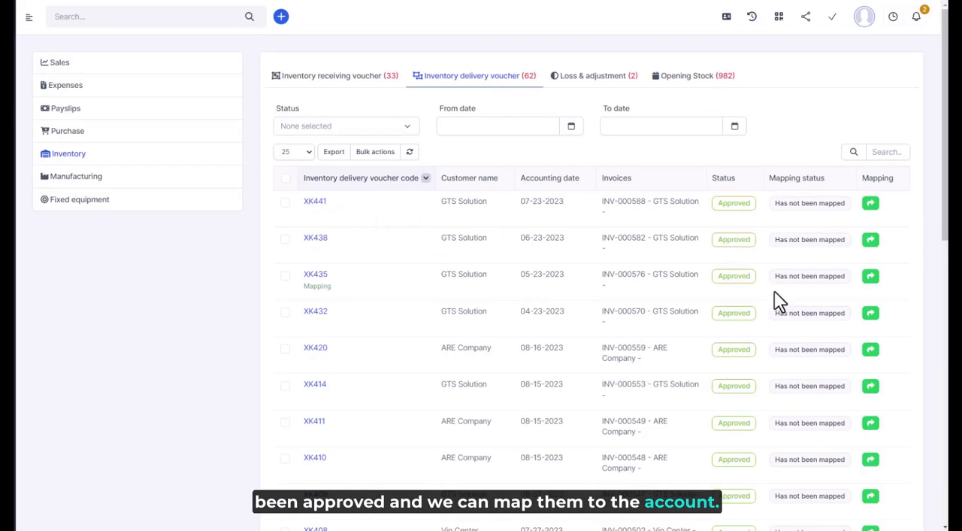
{"action": "left_click", "coordinate": [598, 82]}
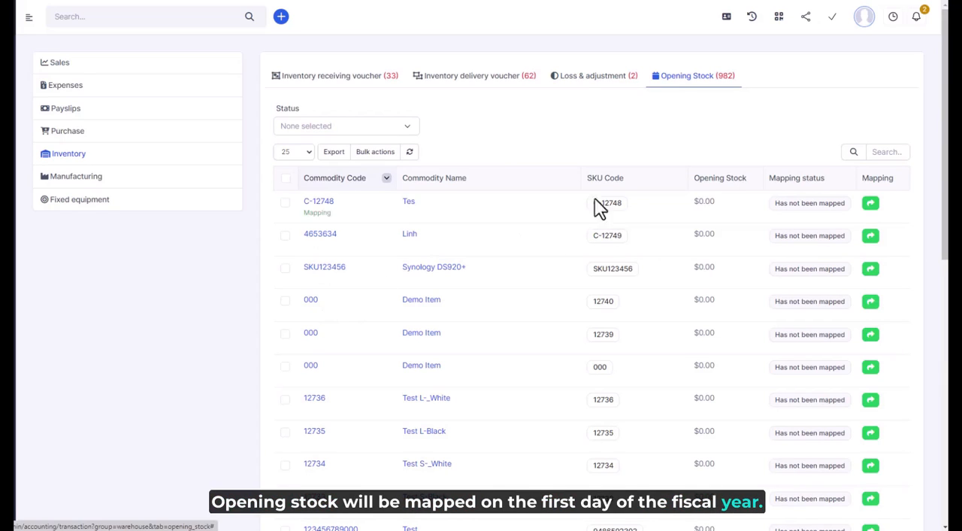
- Inspect the material and labour cost mapping of manufacturing order #MO_00050 without saving, and view the Fixed equipment transactions
{"action": "left_click", "coordinate": [76, 176]}
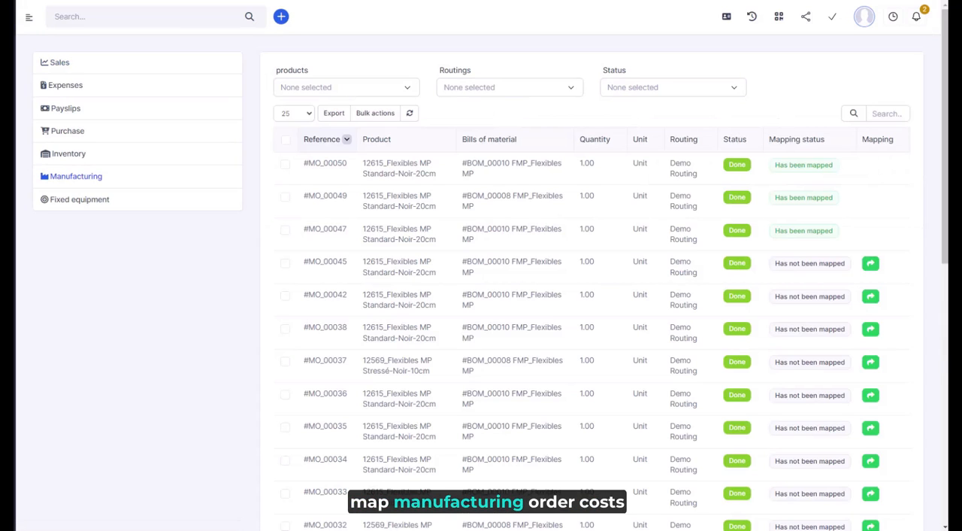
{"action": "left_click", "coordinate": [306, 180]}
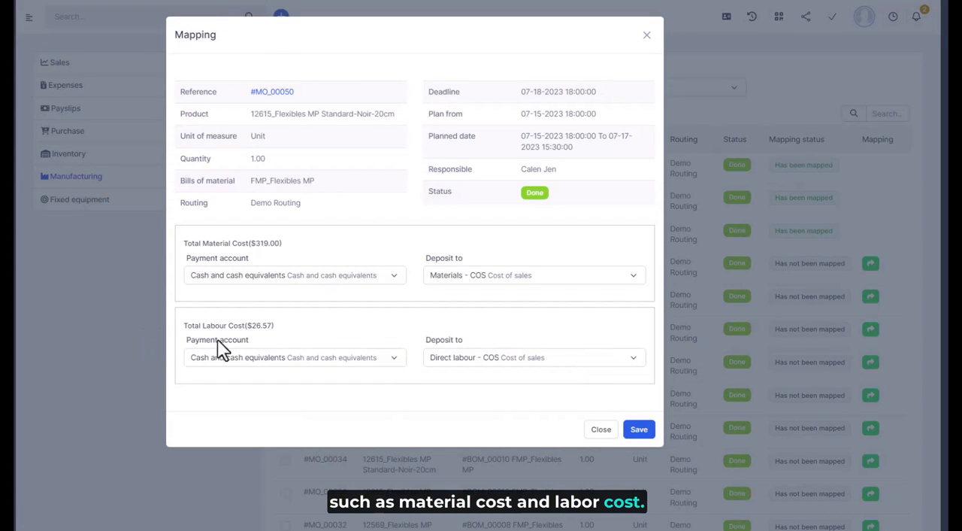
{"action": "left_click", "coordinate": [601, 429]}
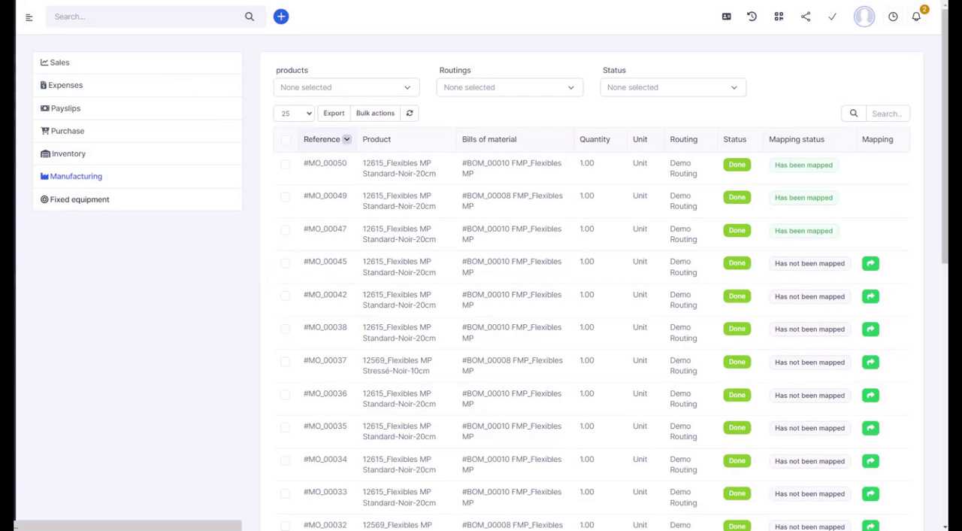
{"action": "left_click", "coordinate": [79, 199]}
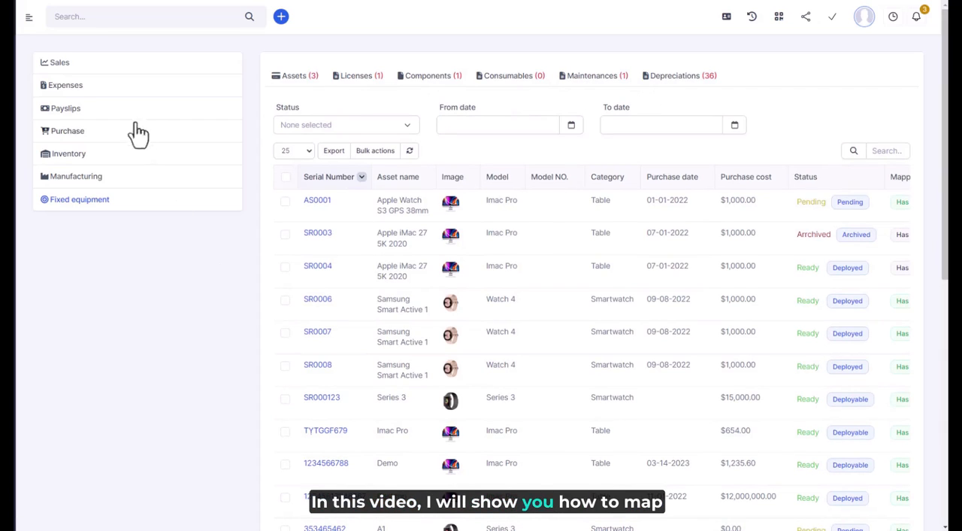
- Check the Sales transactions and the payment and deposit accounts in the General automatic mapping setup, and save the setup
{"action": "left_click", "coordinate": [63, 66]}
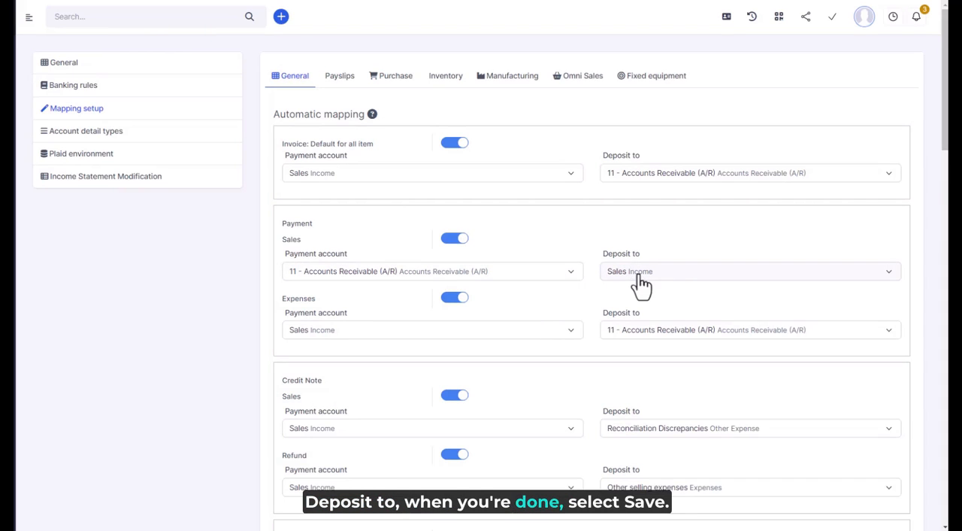
{"action": "scroll", "coordinate": [780, 346], "scroll_direction": "down", "scroll_amount": 6}
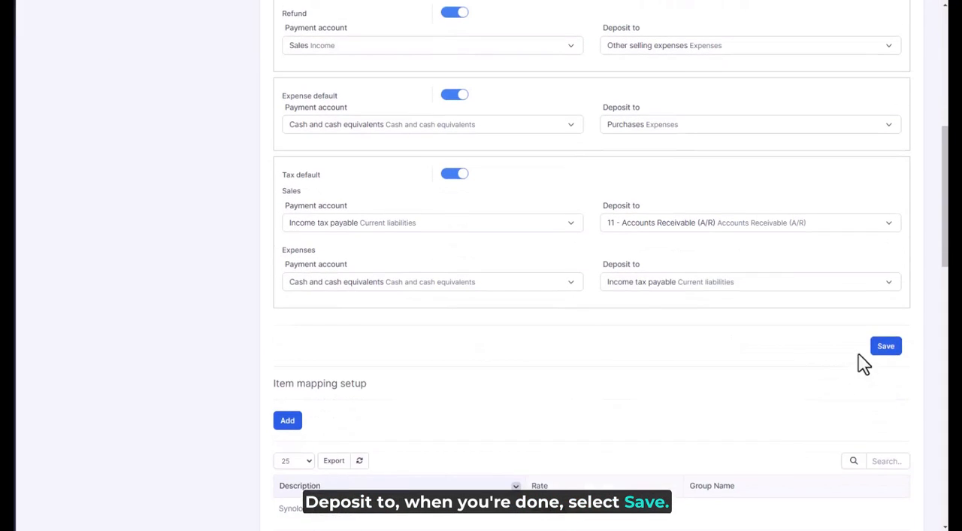
{"action": "left_click", "coordinate": [892, 347]}
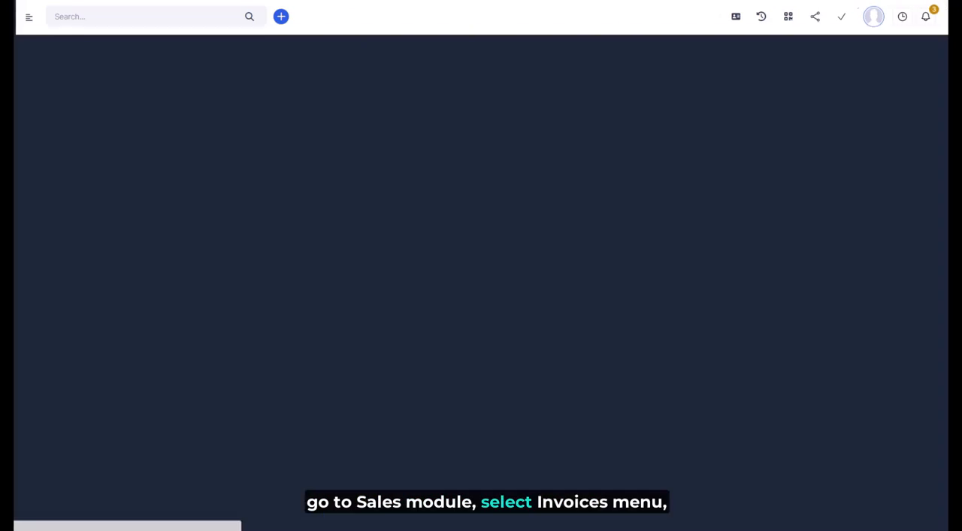
- Record a 210.00 payment dated 08-23-2023 for invoice INV-000592 with payment mode Cash on delivery
{"action": "scroll", "coordinate": [60, 255], "scroll_direction": "down", "scroll_amount": 1}
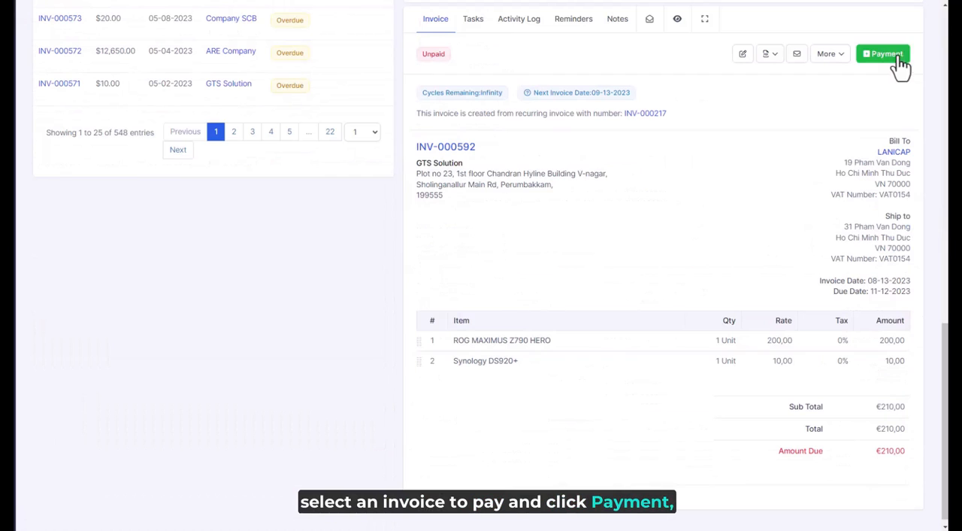
{"action": "left_click", "coordinate": [899, 63]}
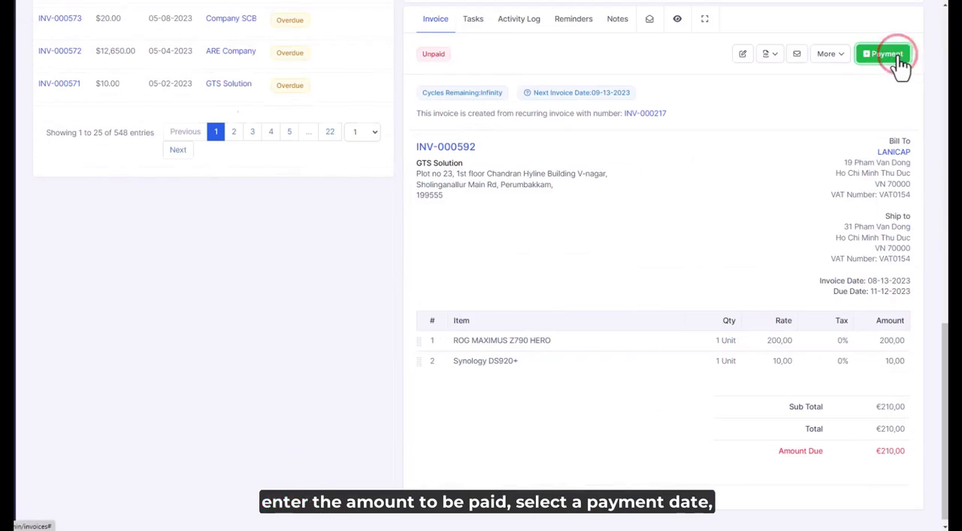
{"action": "left_click", "coordinate": [478, 230]}
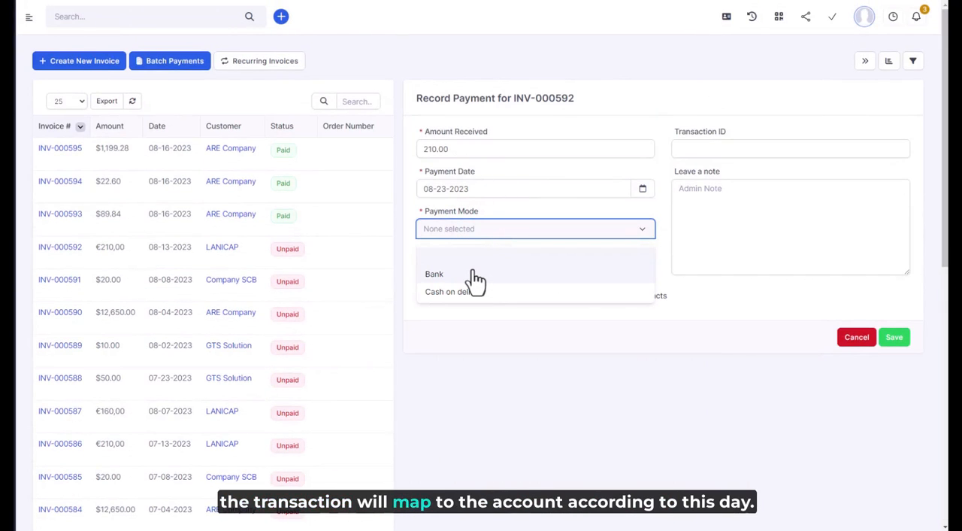
{"action": "left_click", "coordinate": [473, 271]}
{"action": "left_click", "coordinate": [515, 190]}
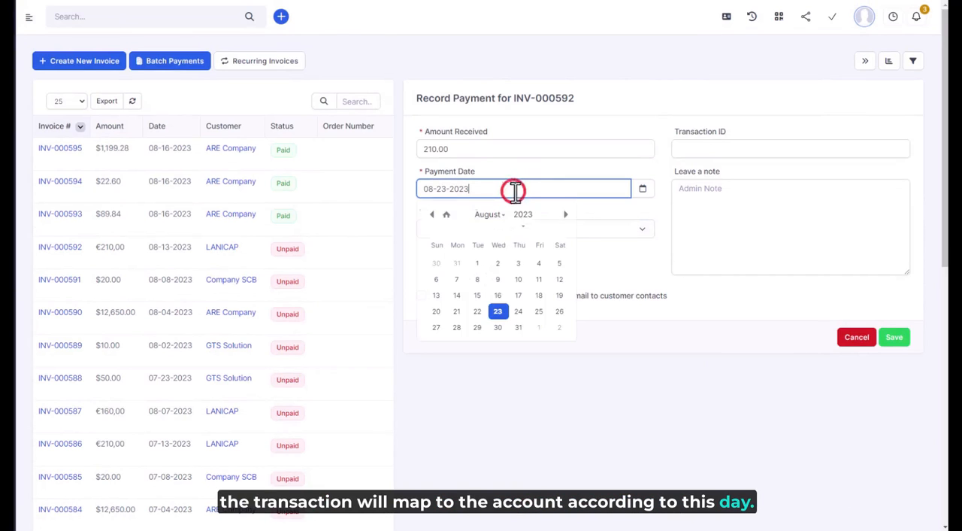
{"action": "left_click", "coordinate": [615, 234]}
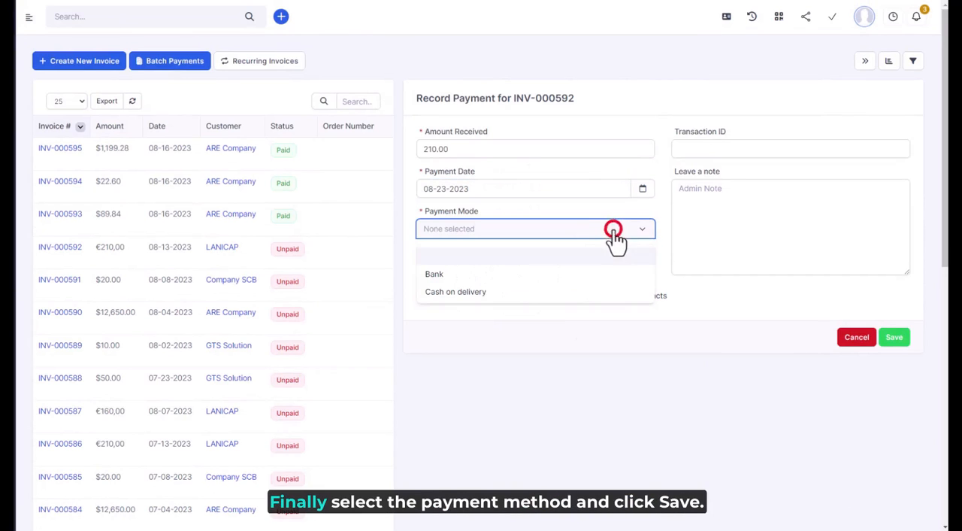
{"action": "left_click", "coordinate": [485, 293]}
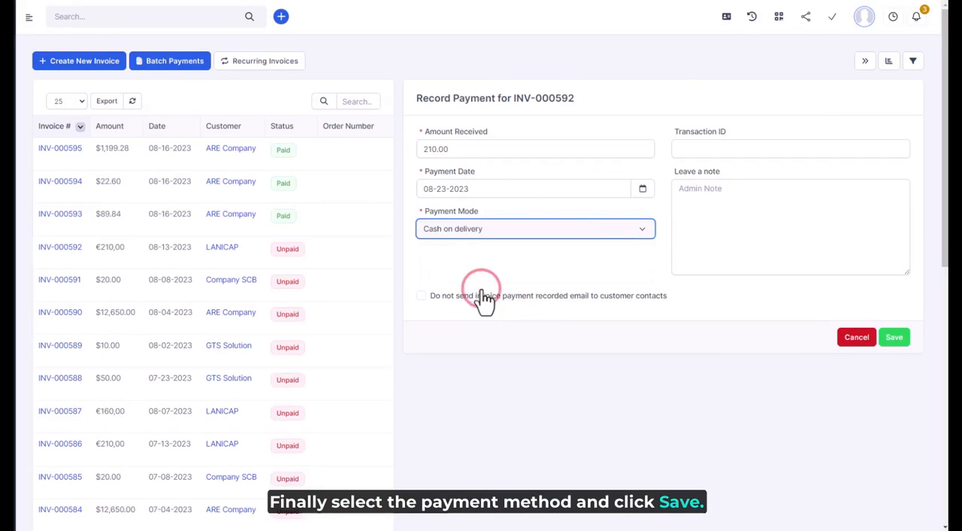
{"action": "left_click", "coordinate": [907, 340]}
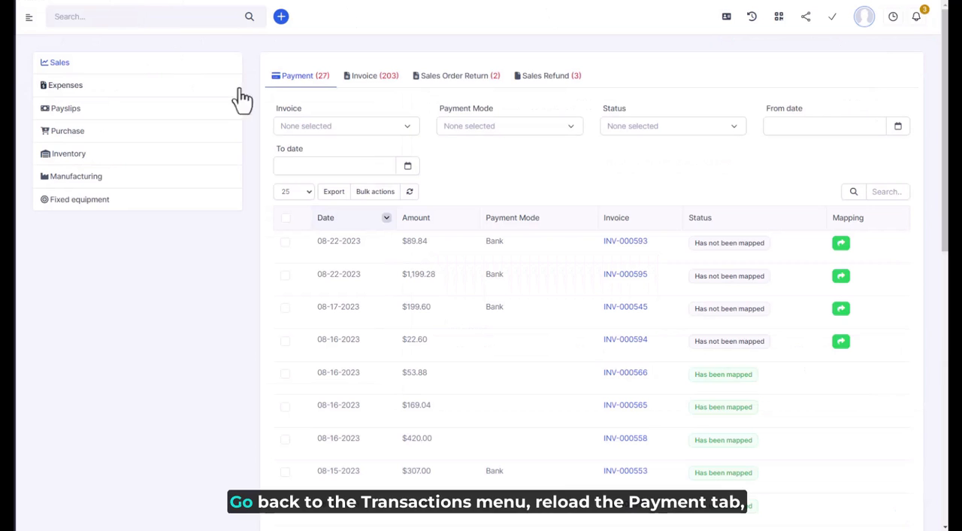
- Reload the Sales payment transactions and inspect the mapping and exchange rate of the INV-000592 payment without changing the rate
{"action": "left_click", "coordinate": [298, 83]}
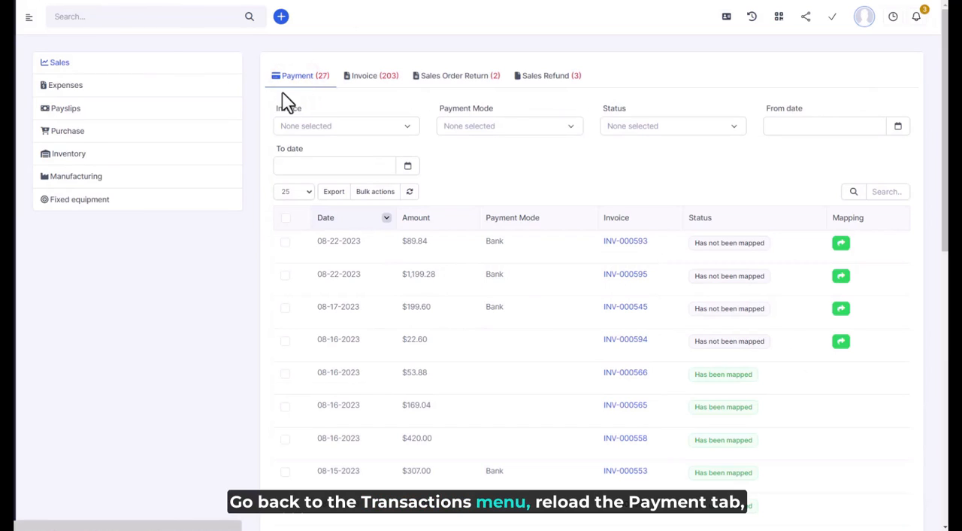
{"action": "left_click", "coordinate": [294, 79]}
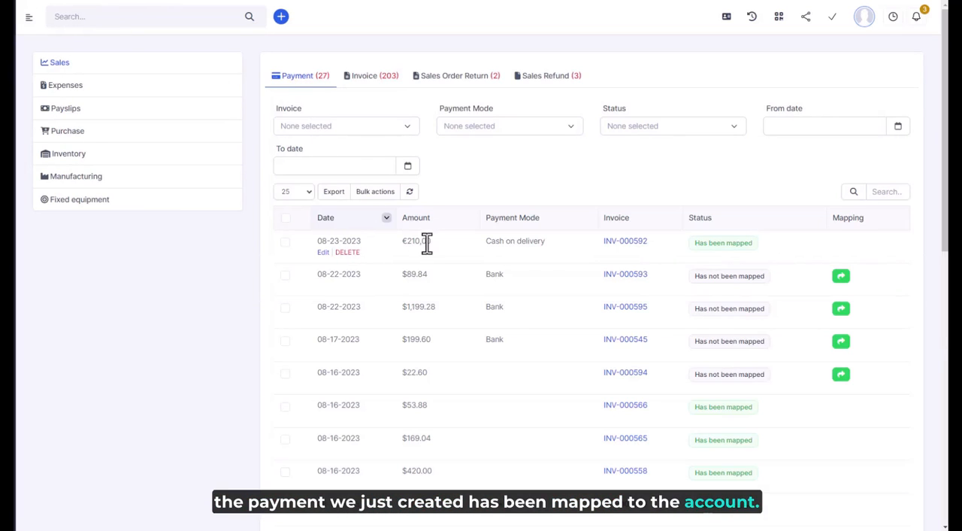
{"action": "left_click", "coordinate": [322, 252]}
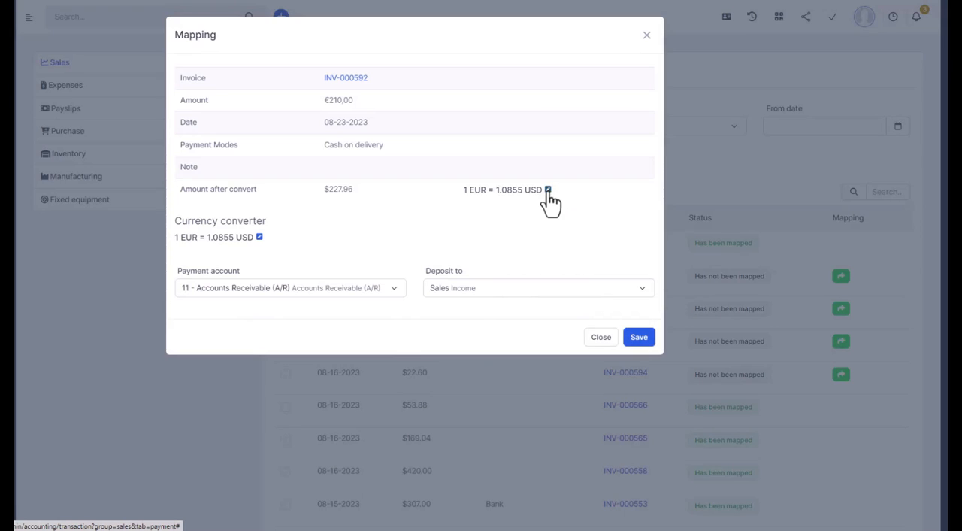
{"action": "left_click", "coordinate": [549, 190]}
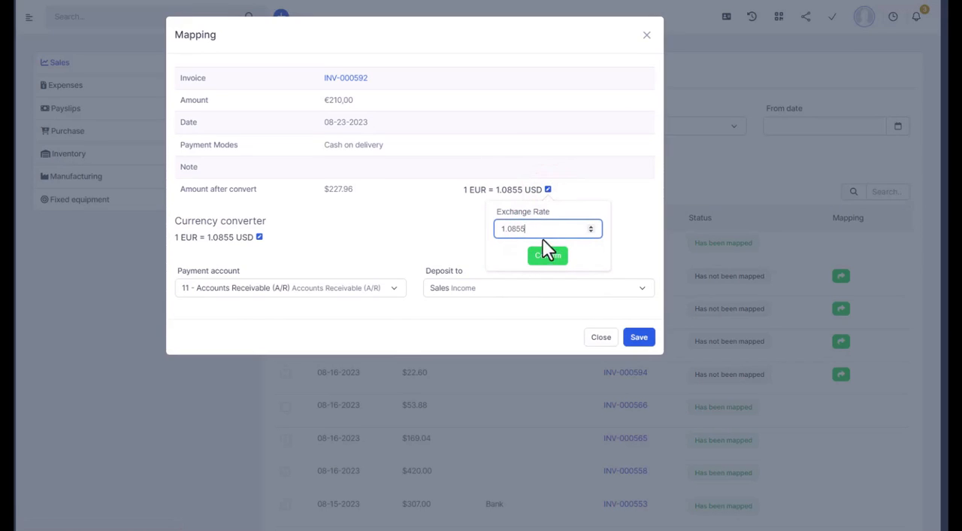
{"action": "left_click", "coordinate": [467, 216]}
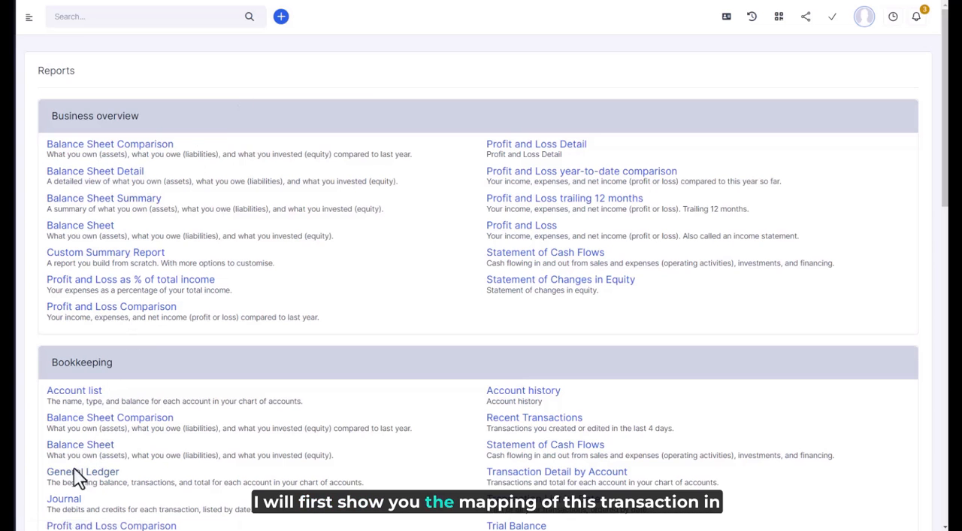
- View the Journal report filtered from 08-23-2023 to 08-23-2023
{"action": "left_click", "coordinate": [73, 500]}
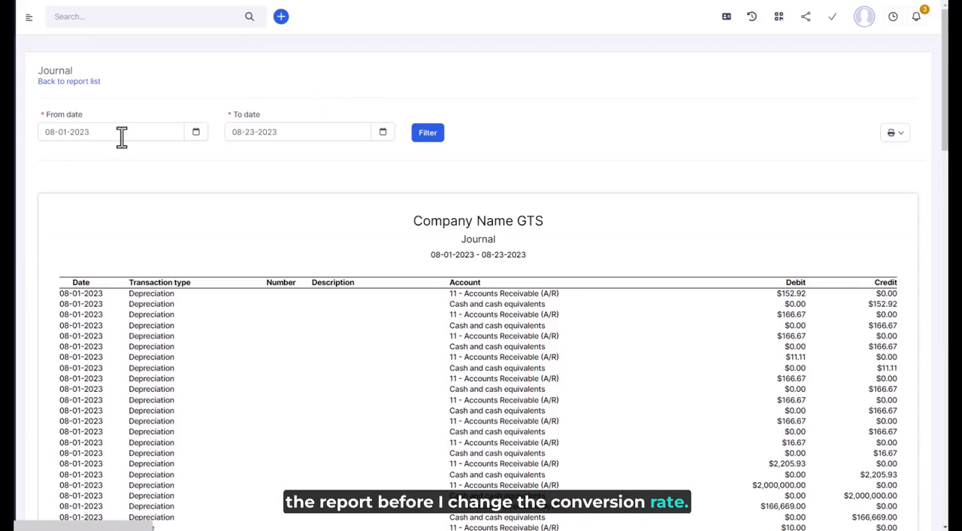
{"action": "left_click", "coordinate": [120, 132]}
{"action": "left_click", "coordinate": [118, 257]}
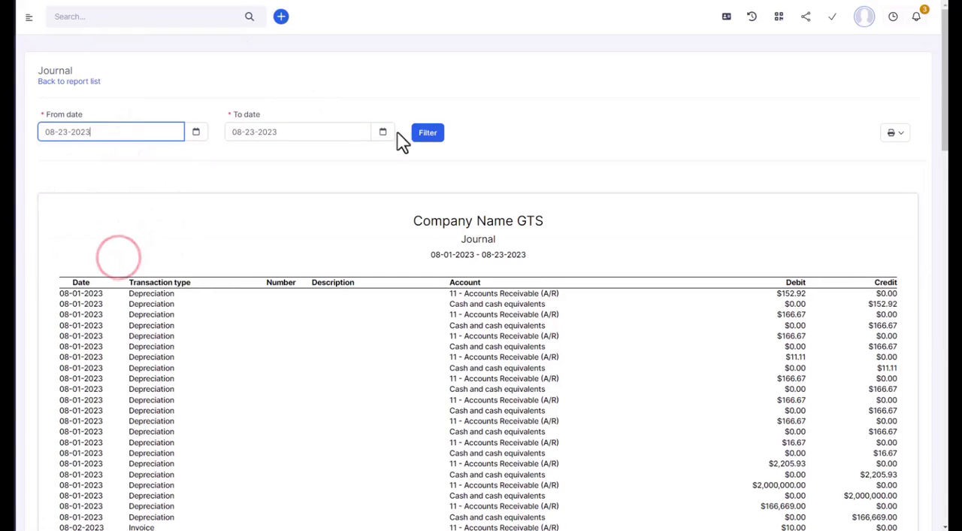
{"action": "left_click", "coordinate": [428, 133]}
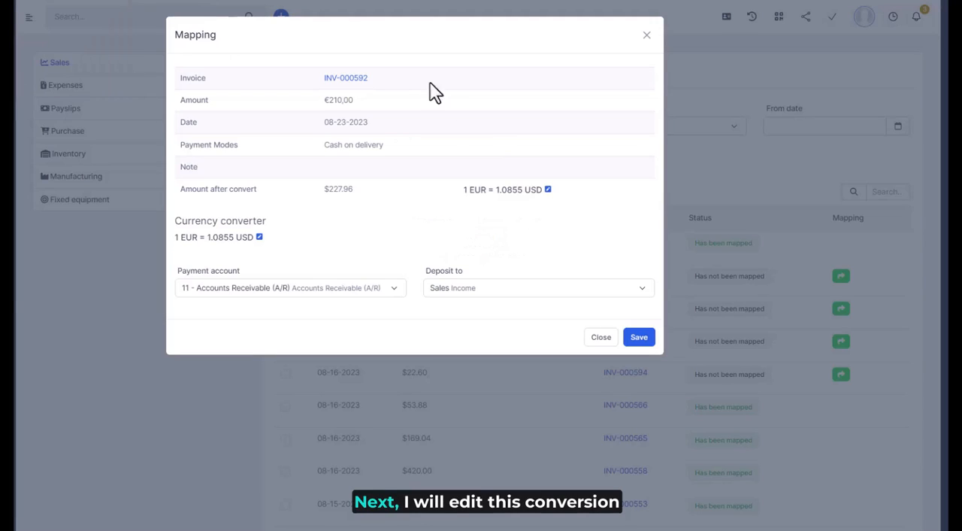
- Set the EUR to USD exchange rate of the INV-000592 payment mapping to 1.09, save it, and refresh the Journal report
{"action": "left_click", "coordinate": [549, 189]}
{"action": "left_click_drag", "start_coordinate": [530, 228], "coordinate": [513, 230]}
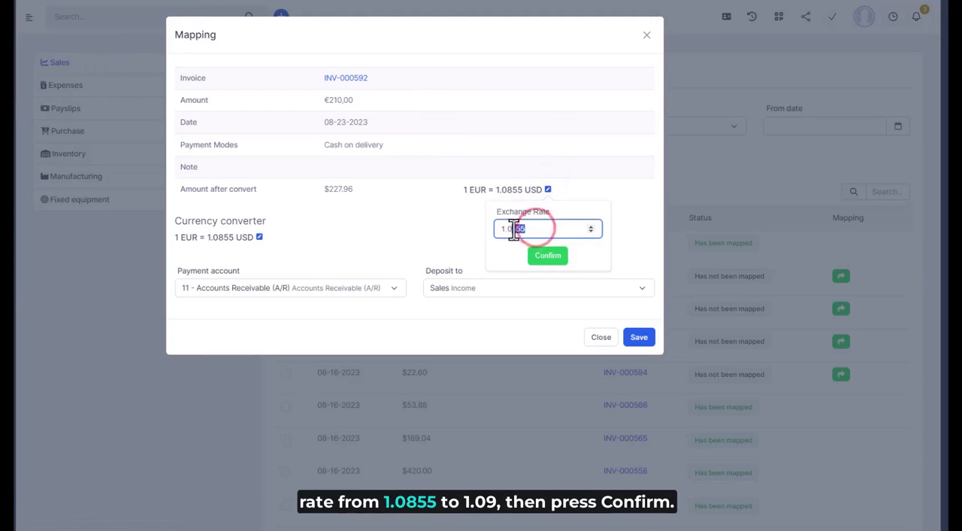
{"action": "left_click", "coordinate": [545, 257]}
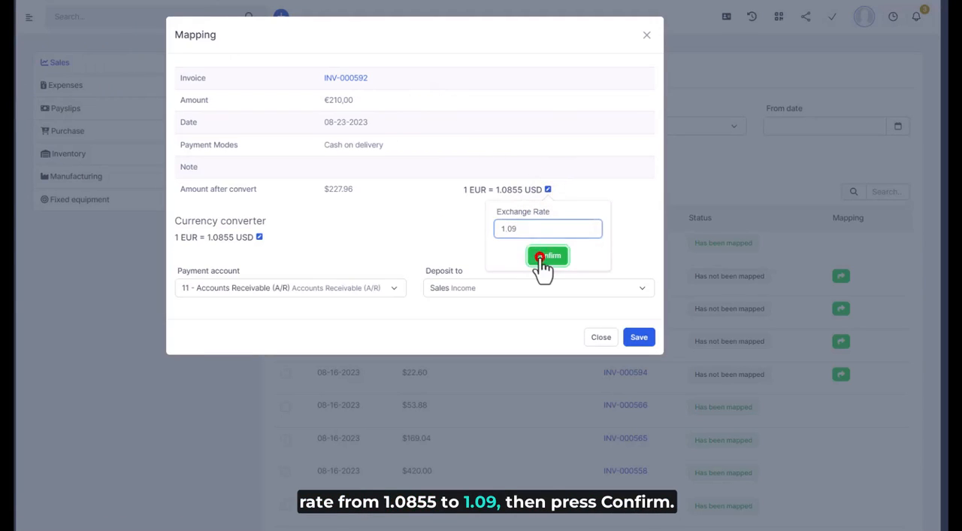
{"action": "left_click", "coordinate": [413, 231]}
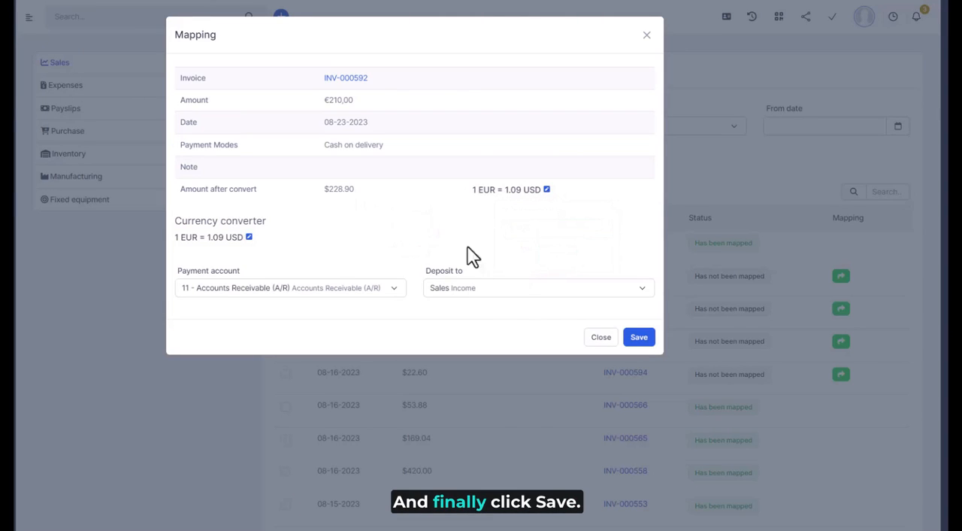
{"action": "left_click", "coordinate": [637, 346]}
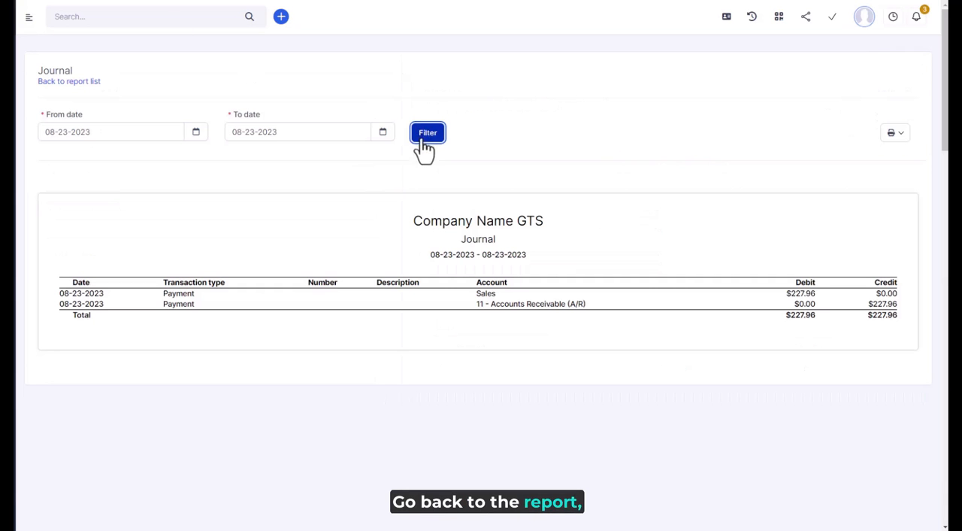
{"action": "left_click", "coordinate": [426, 135]}
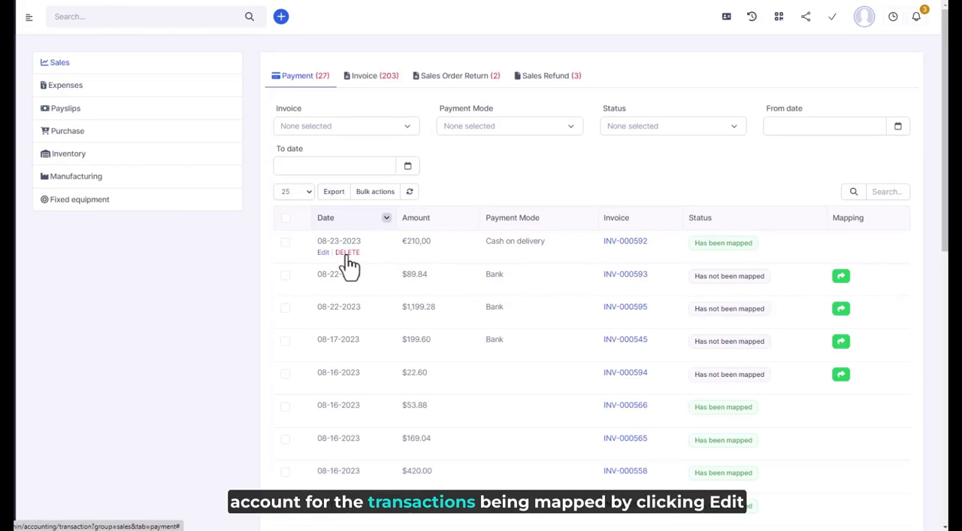
- Change the deposit account of the INV-000592 payment mapping to Sales of Product Income, save it, and refresh the Journal report
{"action": "left_click", "coordinate": [323, 252]}
{"action": "left_click", "coordinate": [470, 298]}
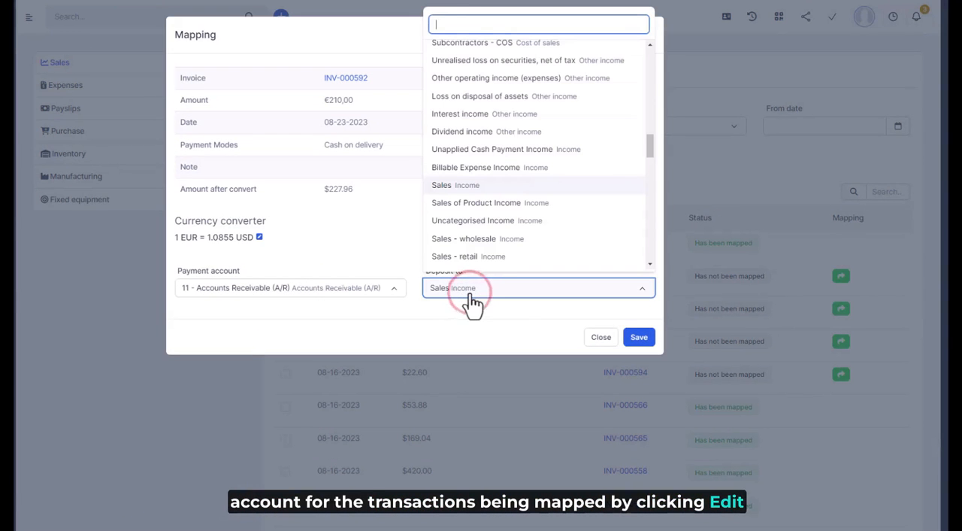
{"action": "left_click", "coordinate": [491, 203]}
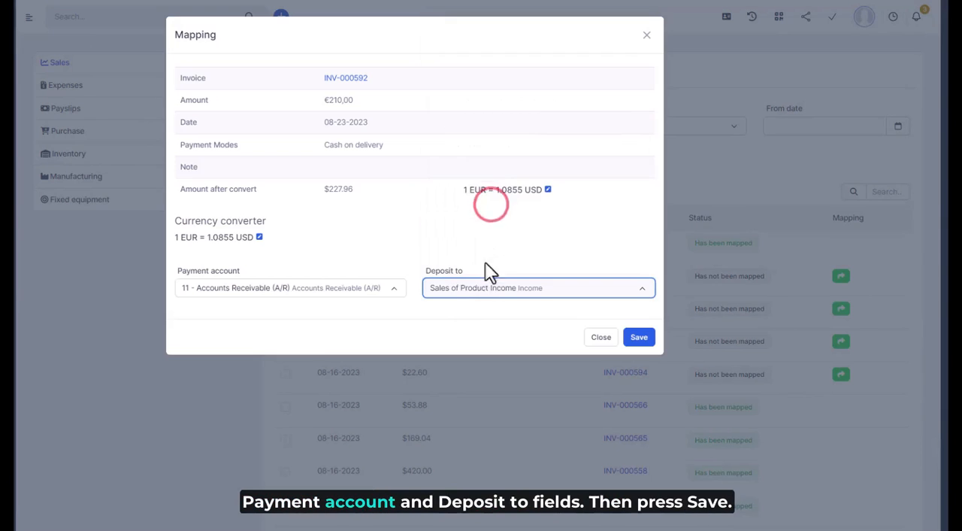
{"action": "left_click", "coordinate": [641, 343]}
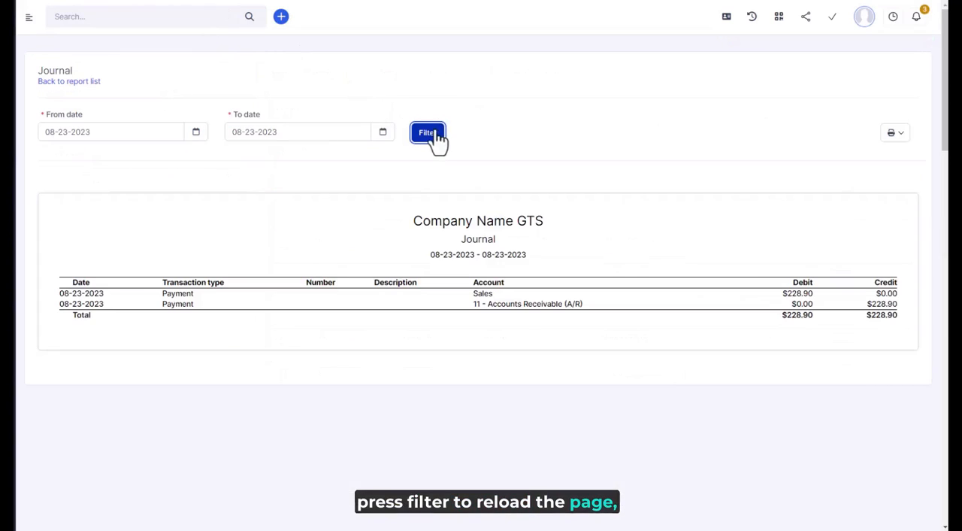
{"action": "left_click", "coordinate": [430, 134]}
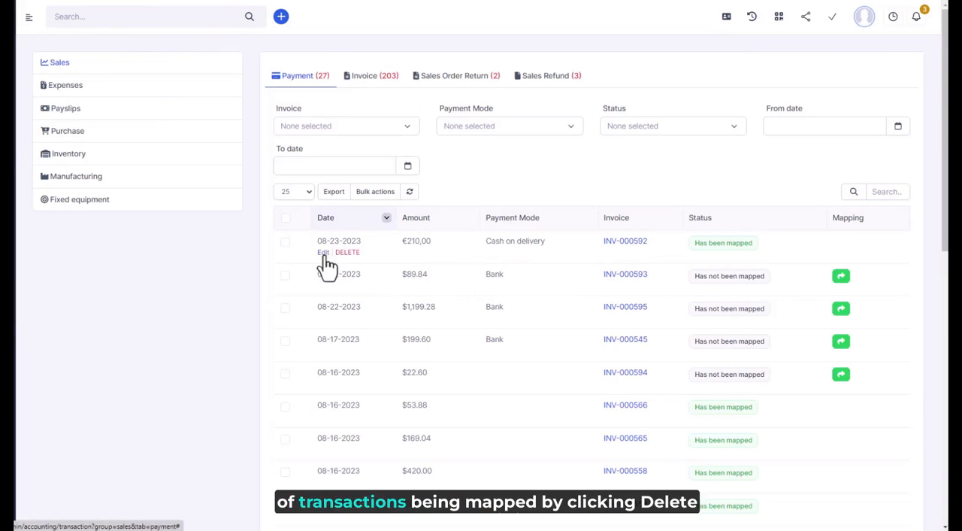
- Delete the mapping of the 08-23-2023 payment for invoice INV-000592 and refresh the Journal report
{"action": "left_click", "coordinate": [347, 253]}
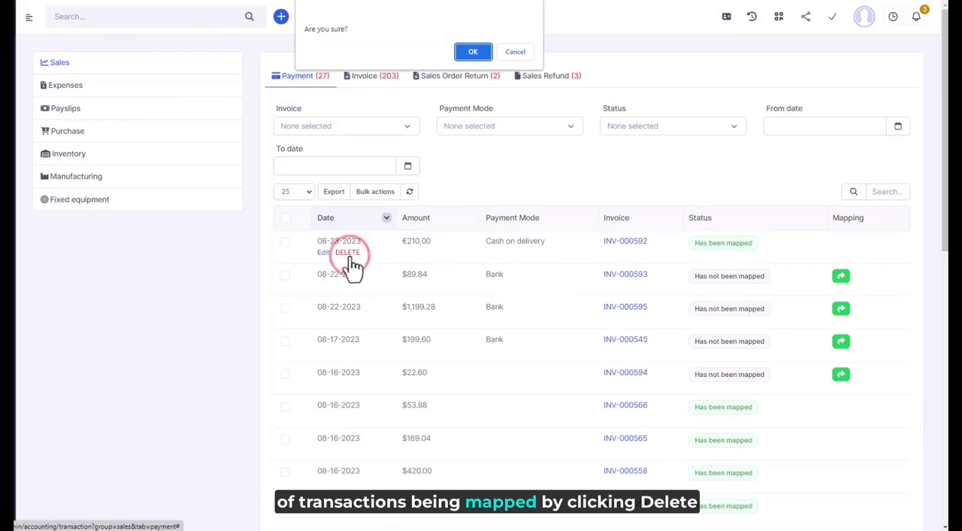
{"action": "left_click", "coordinate": [473, 52]}
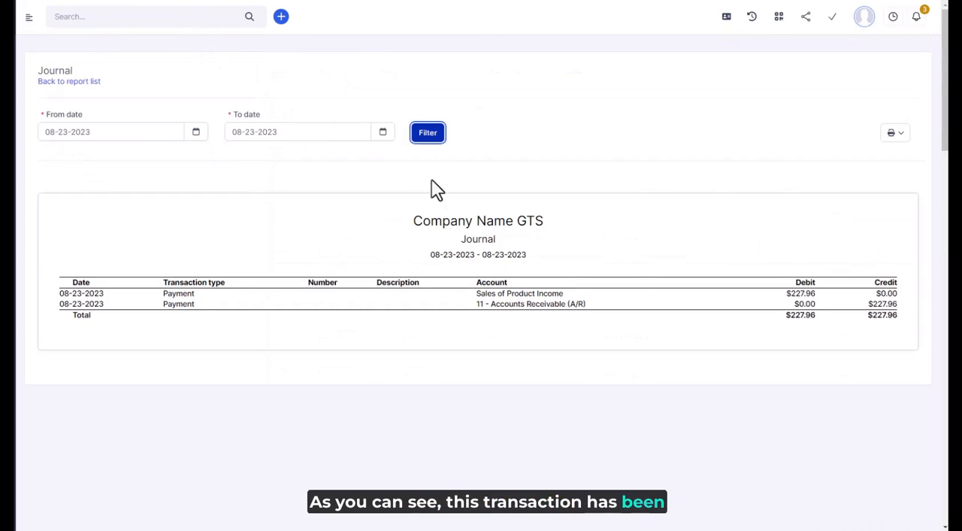
{"action": "left_click", "coordinate": [428, 134]}
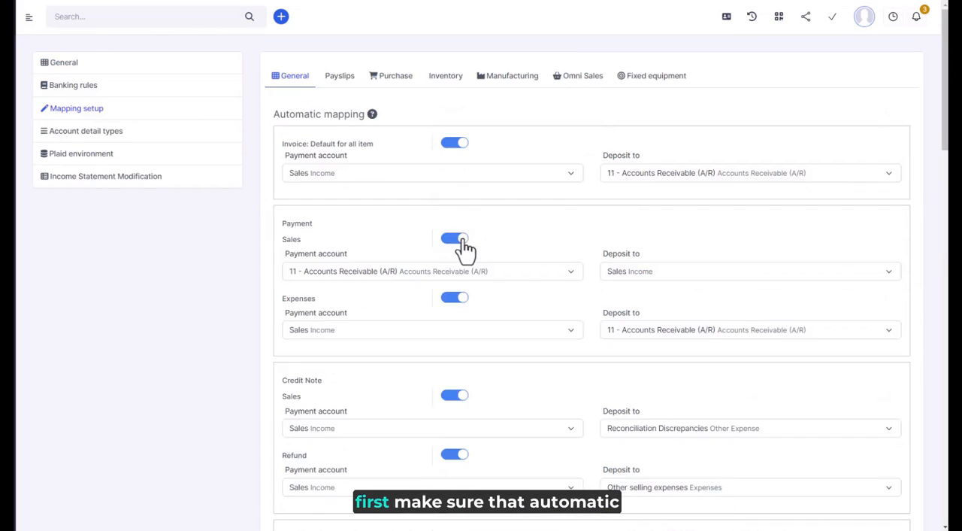
- Make sure automatic mapping of Sales payments is enabled in the General mapping setup, and save the setup
{"action": "left_click", "coordinate": [460, 239]}
{"action": "left_click", "coordinate": [460, 239]}
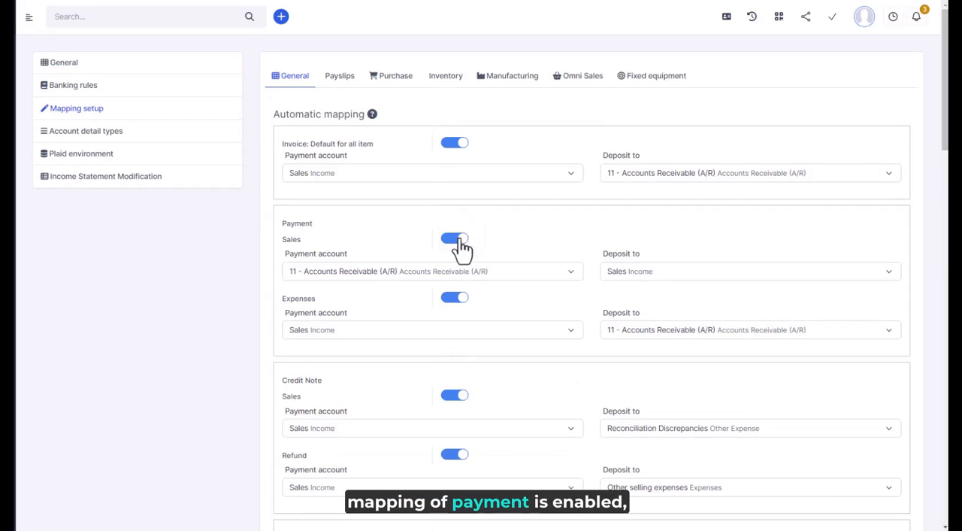
{"action": "scroll", "coordinate": [549, 271], "scroll_direction": "down", "scroll_amount": 3}
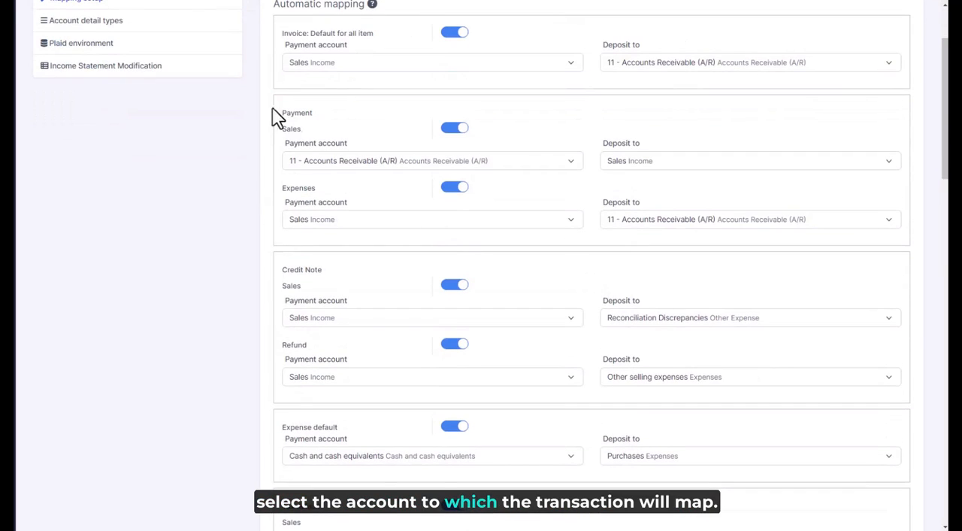
{"action": "scroll", "coordinate": [850, 379], "scroll_direction": "down", "scroll_amount": 4}
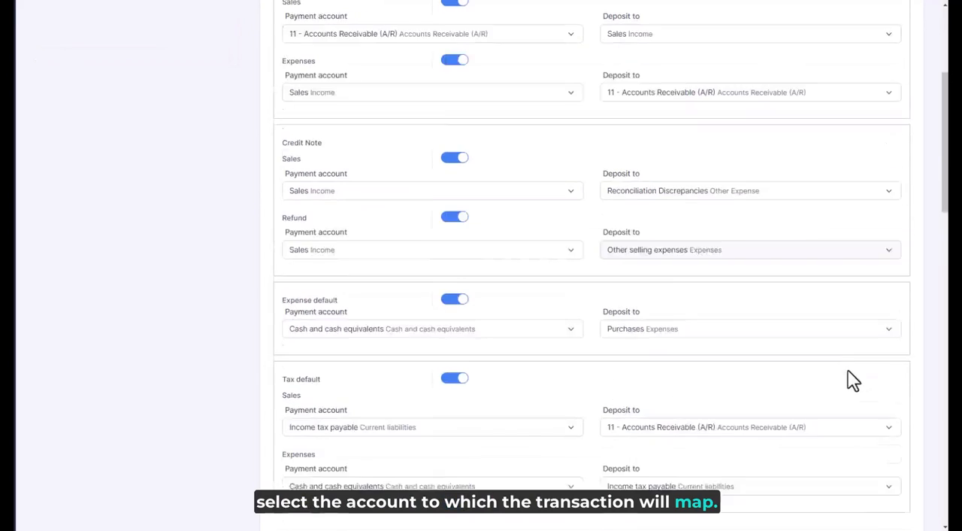
{"action": "left_click", "coordinate": [886, 513]}
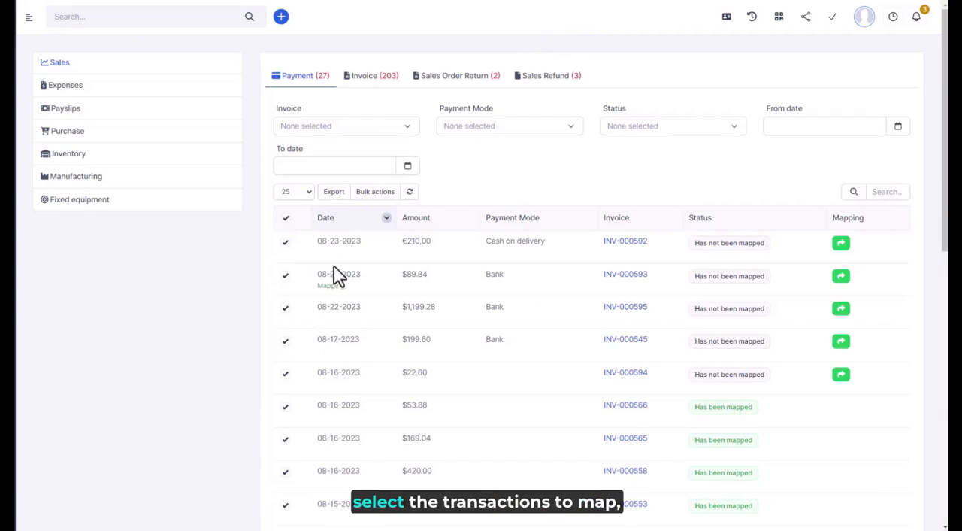
- Apply mass mapping to all selected payment transactions in the Sales list
{"action": "left_click", "coordinate": [377, 192]}
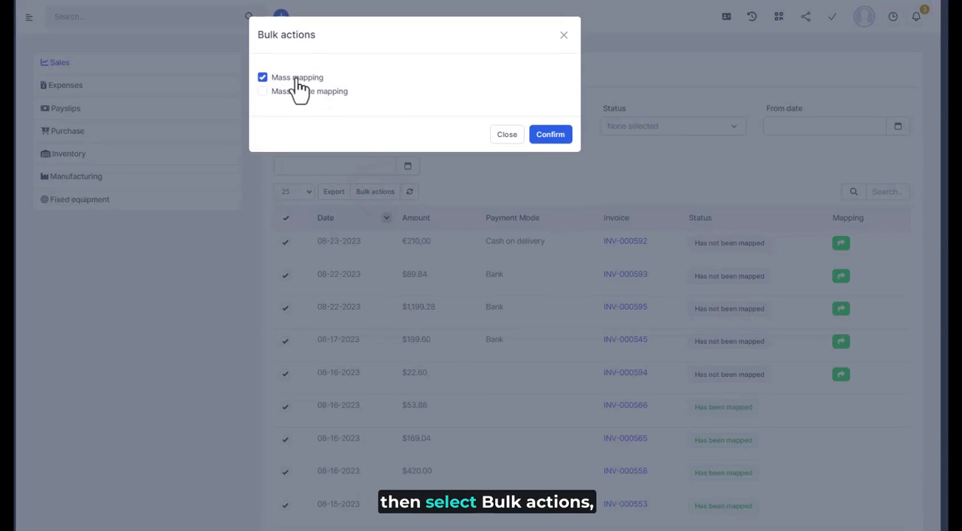
{"action": "left_click", "coordinate": [551, 135]}
{"action": "left_click", "coordinate": [474, 52]}
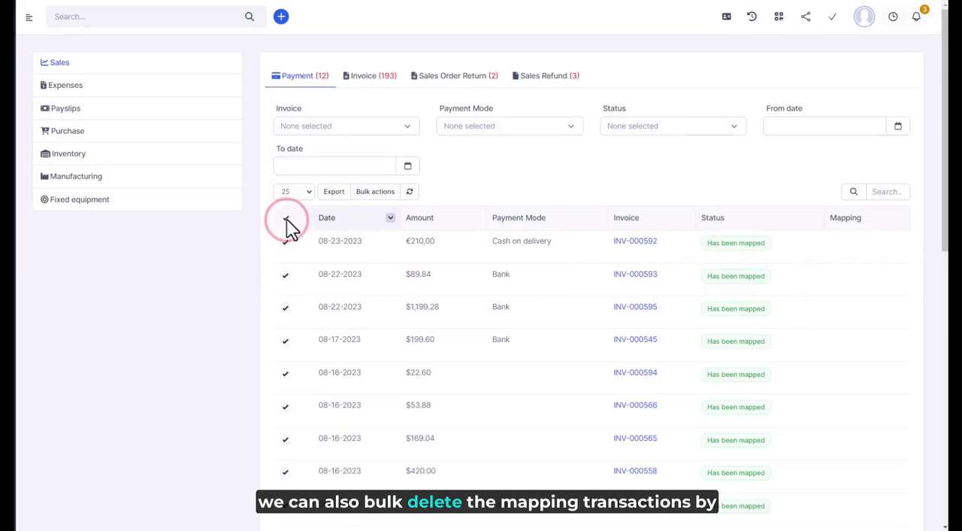
- Mass delete the mappings of all selected Sales payment transactions
{"action": "left_click", "coordinate": [370, 192]}
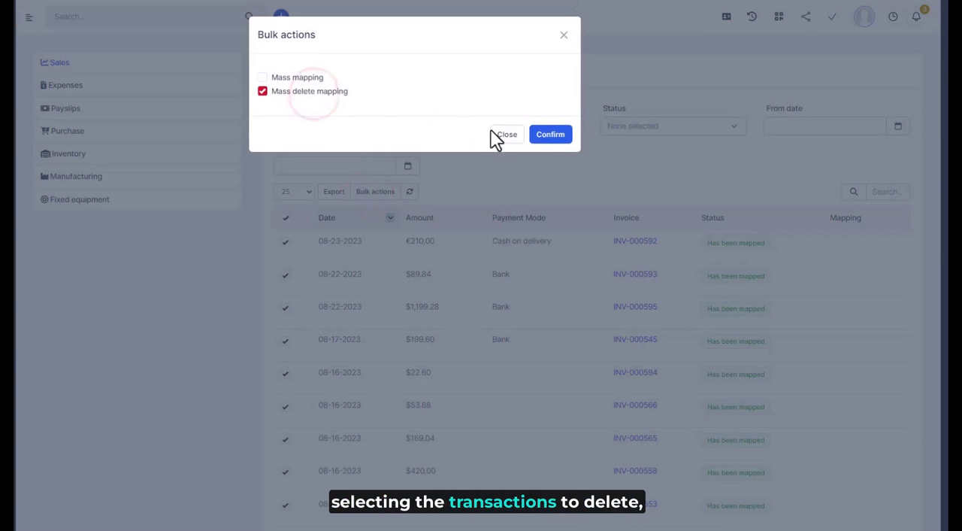
{"action": "left_click", "coordinate": [550, 137]}
{"action": "left_click", "coordinate": [477, 58]}
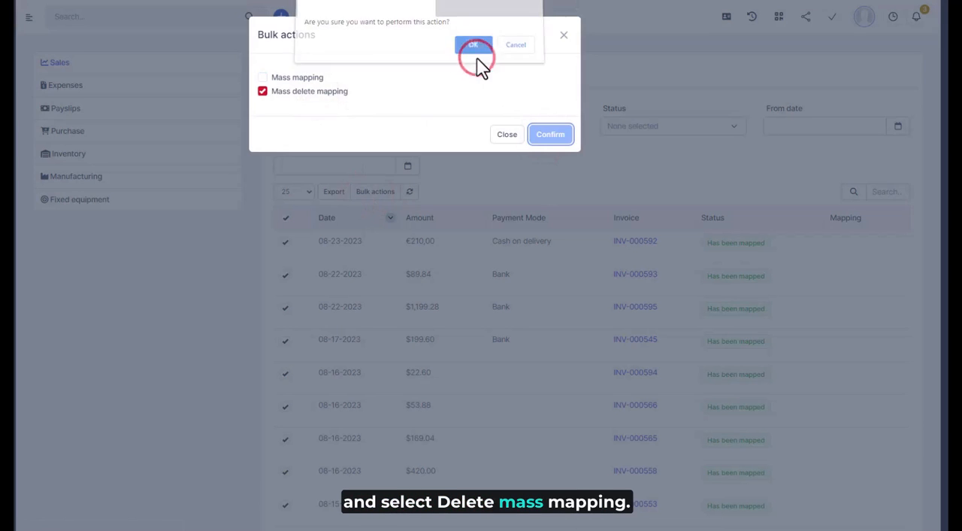